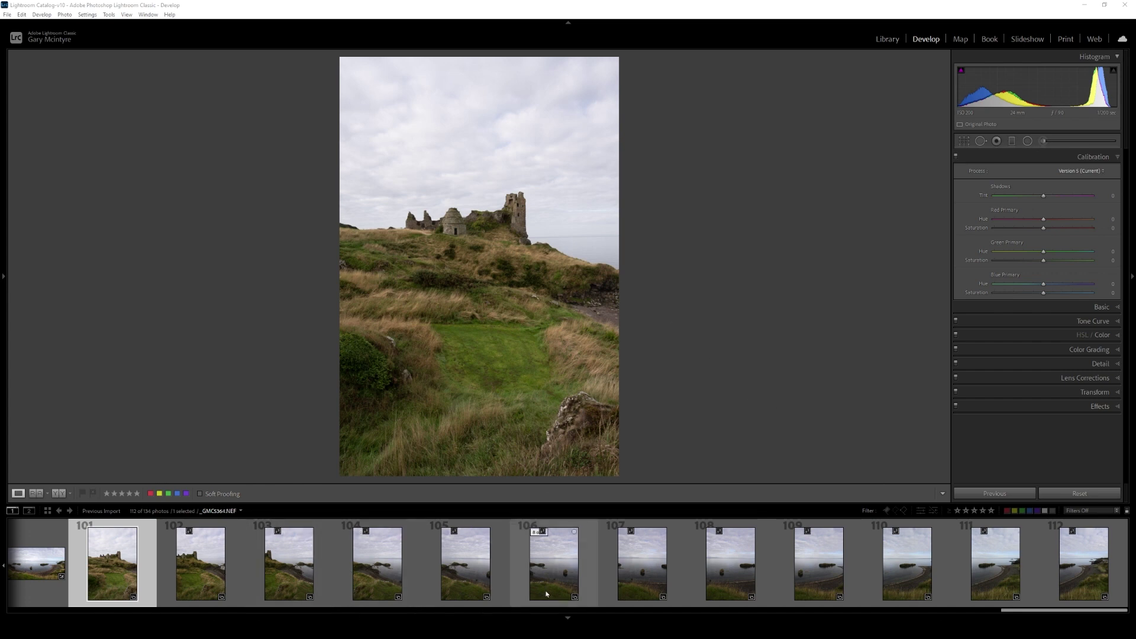
# Preview sea frames 106–108, then select all twelve frames from 101 through 112
pyautogui.click(562, 581)
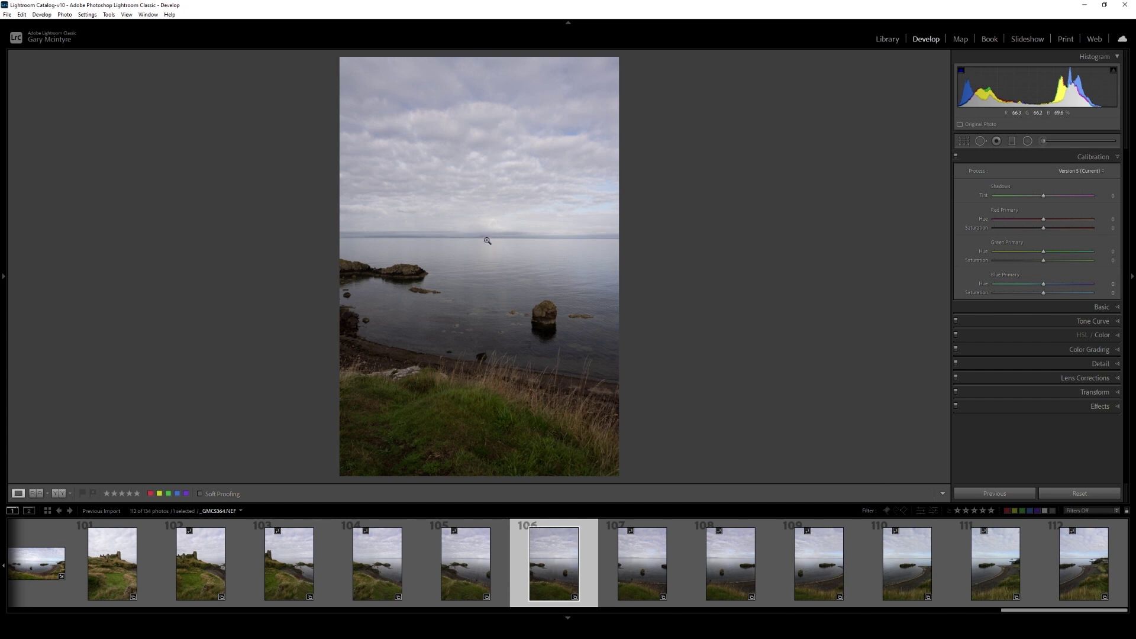
pyautogui.click(744, 577)
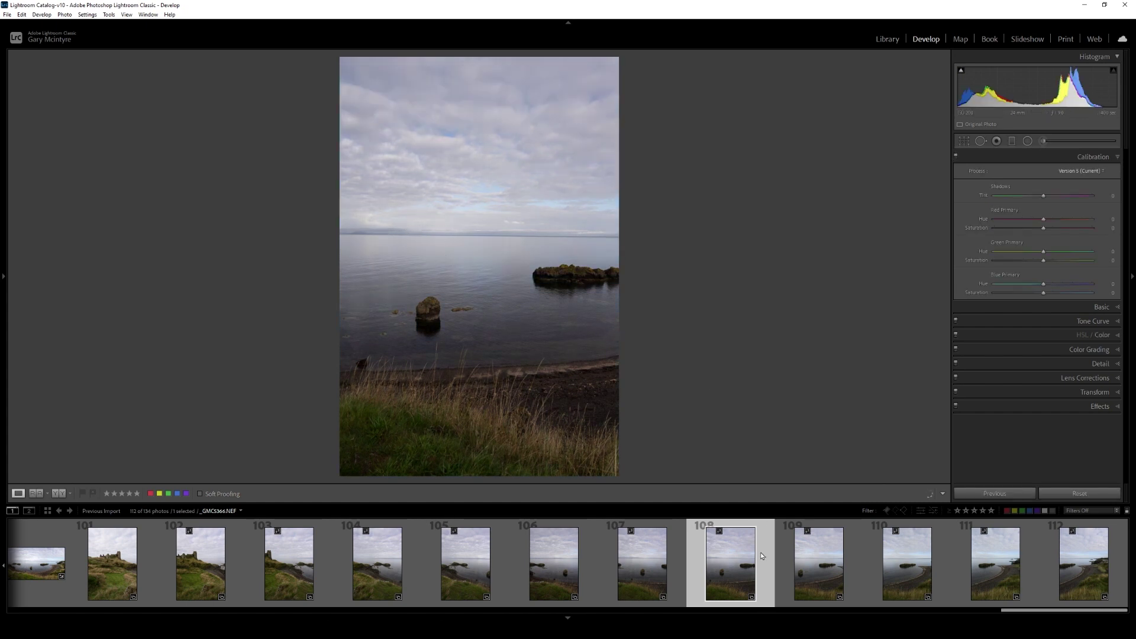
pyautogui.click(630, 562)
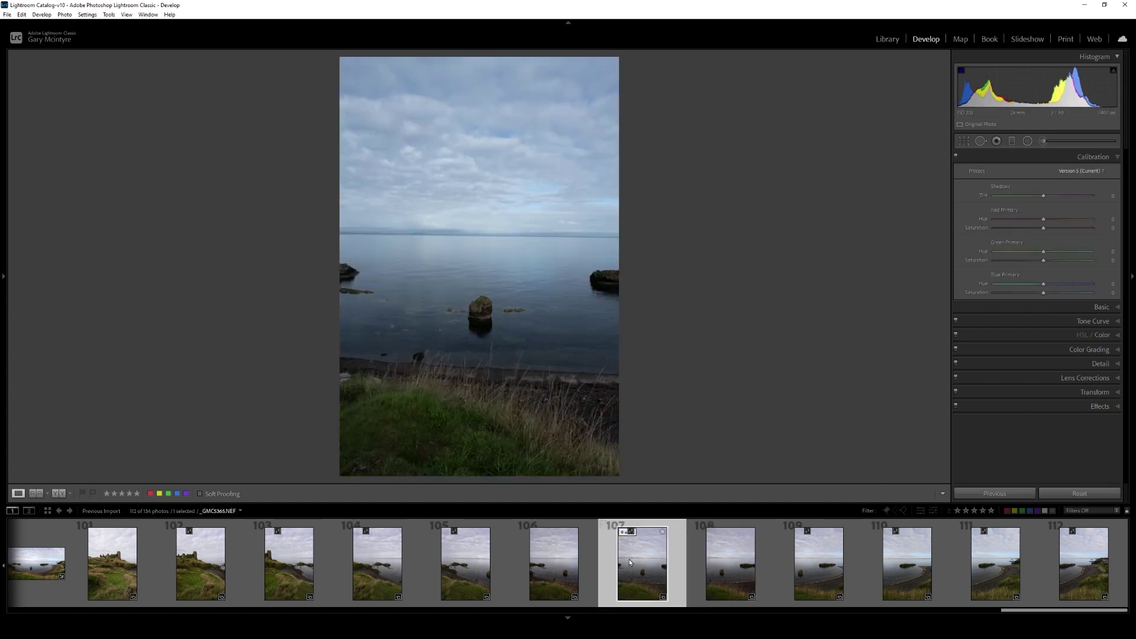
pyautogui.click(736, 569)
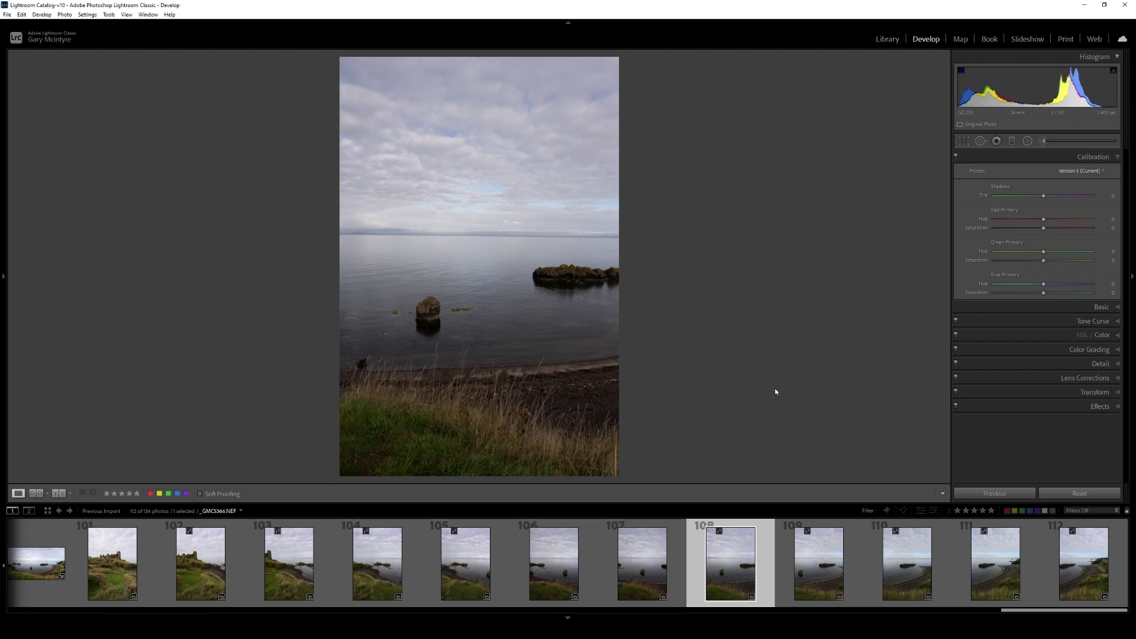
pyautogui.click(112, 562)
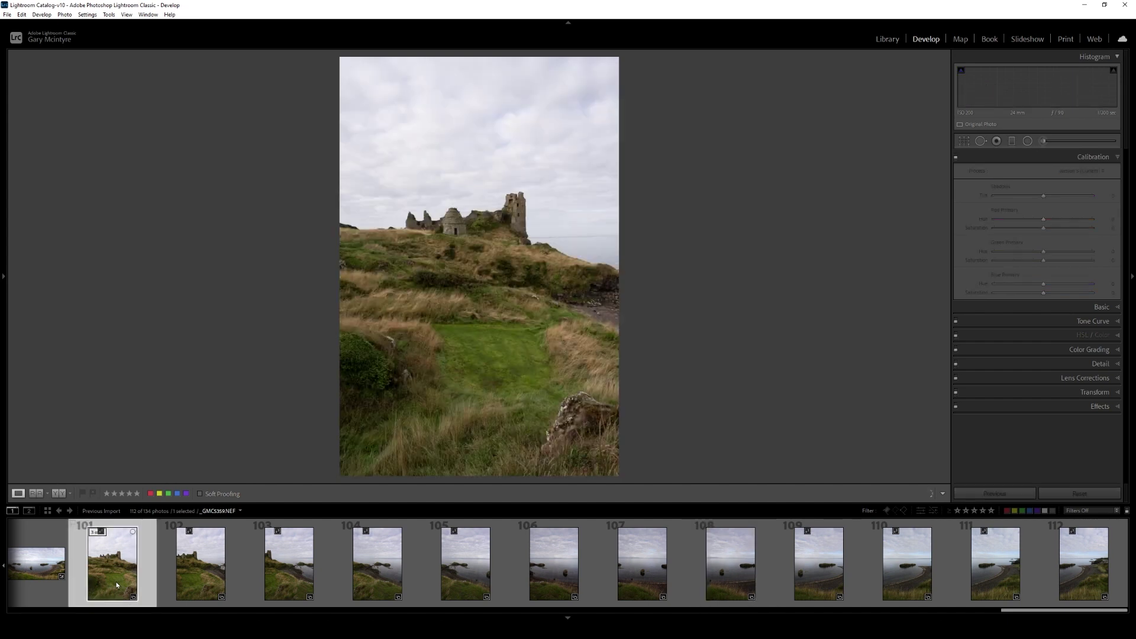
pyautogui.keyDown('shift'); pyautogui.click(1104, 564); pyautogui.keyUp('shift')
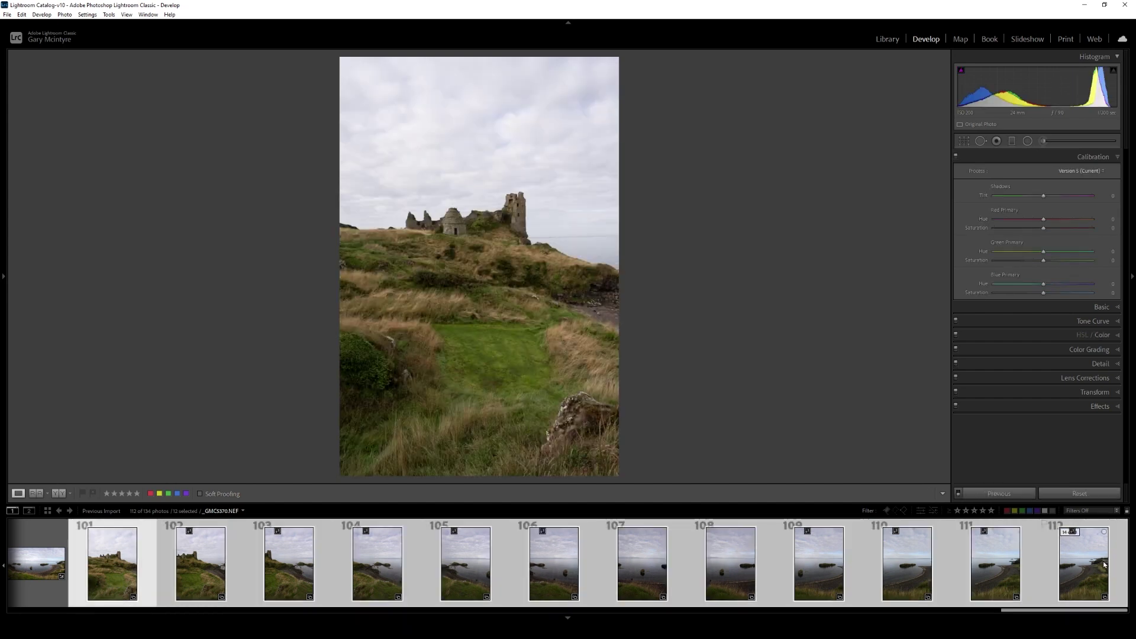
# Merge the twelve frames as a Spherical panorama with Boundary Warp 100 and Auto Settings on
pyautogui.rightClick(743, 541)
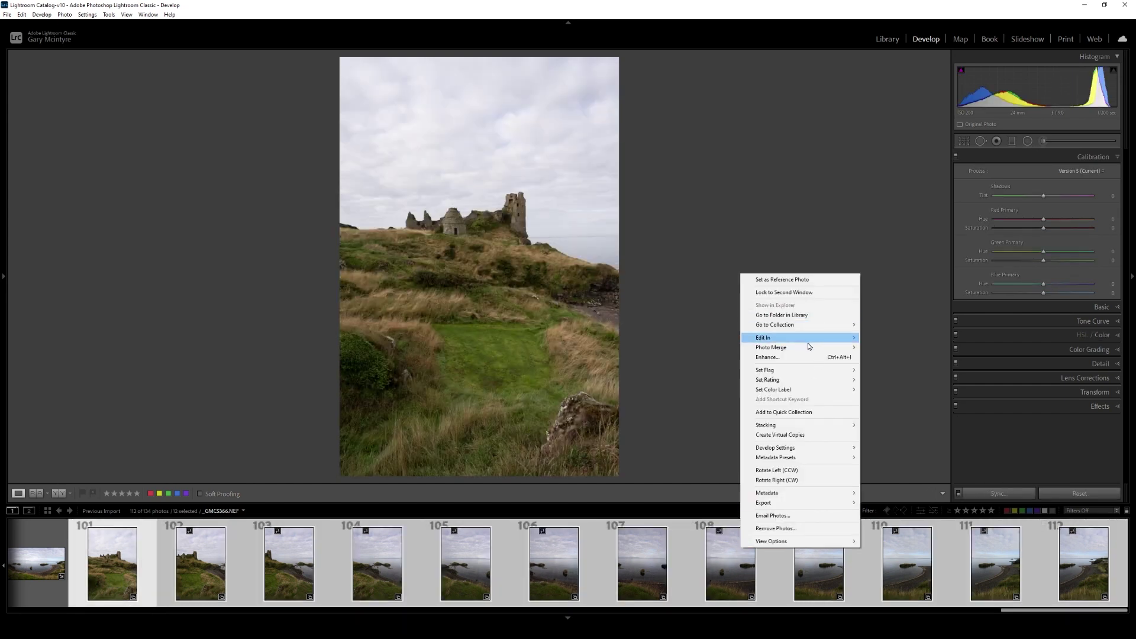
pyautogui.moveTo(809, 348)
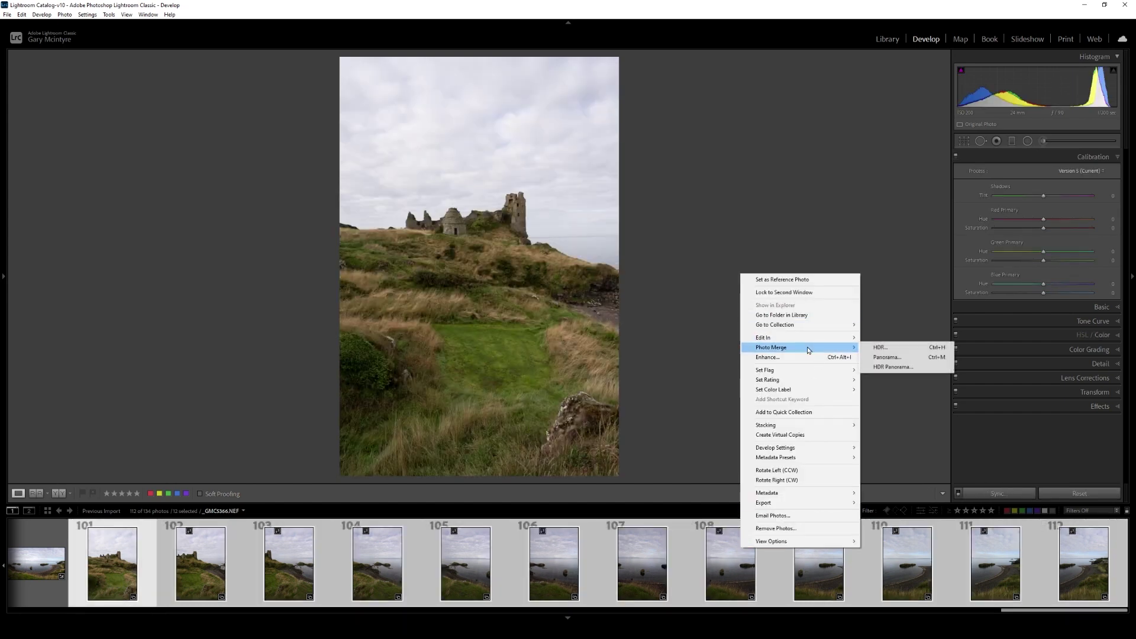
pyautogui.click(885, 357)
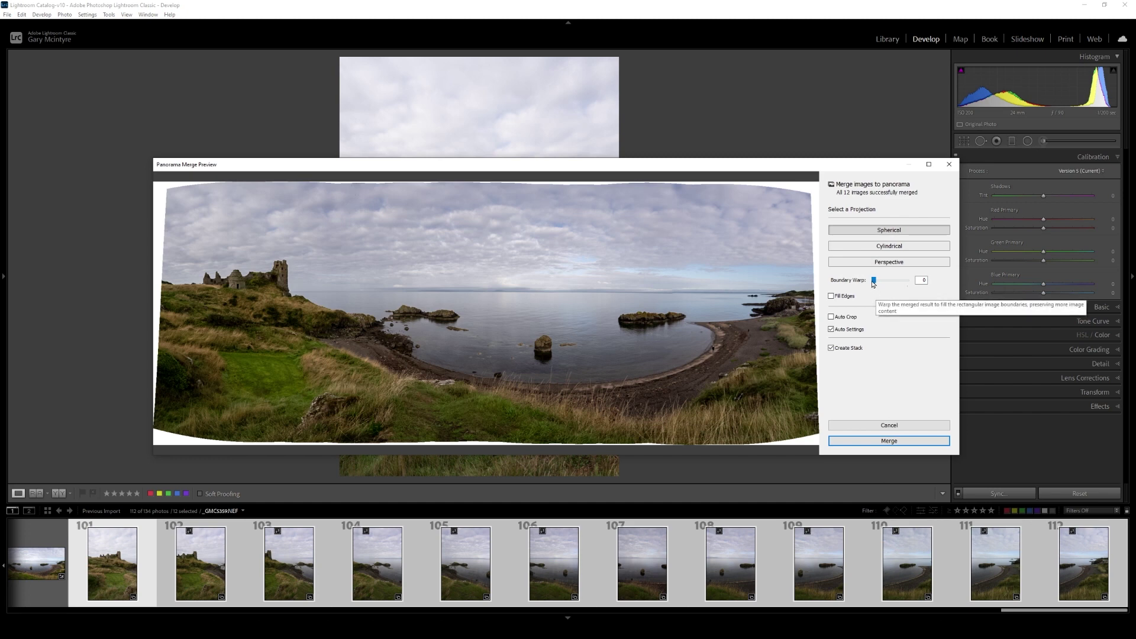
pyautogui.moveTo(873, 280); pyautogui.dragTo(908, 281)
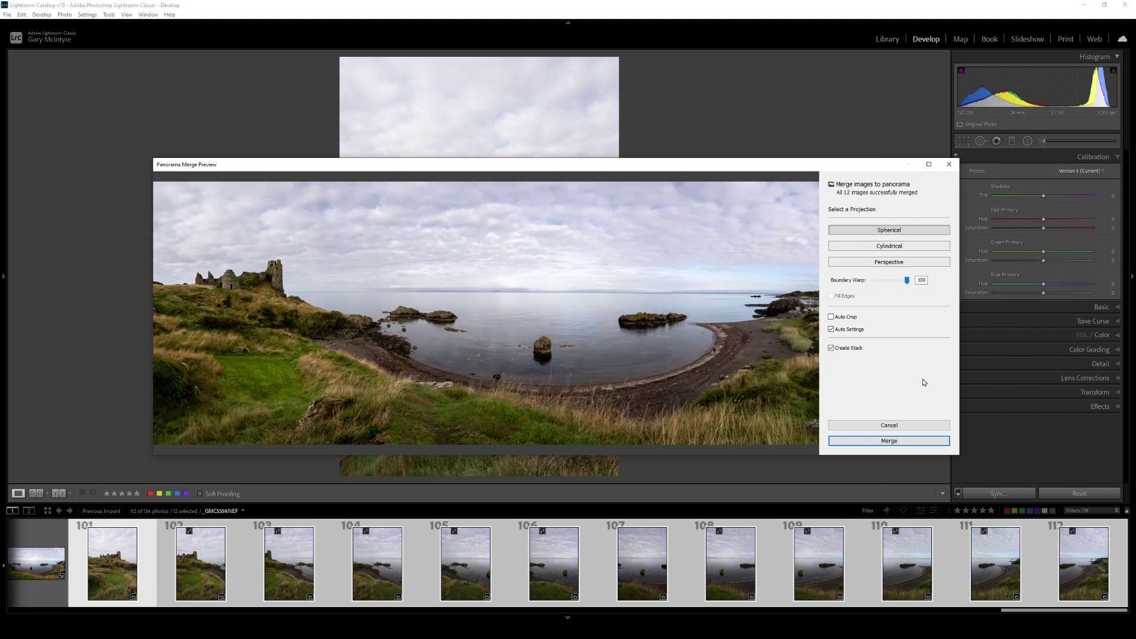
pyautogui.click(831, 330)
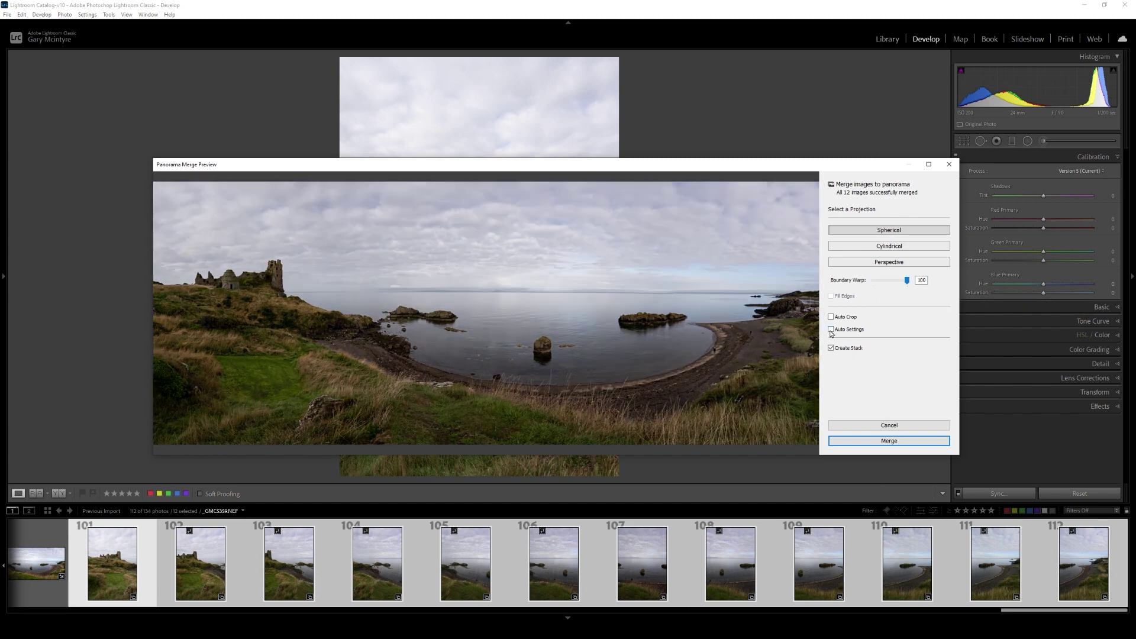
pyautogui.click(832, 330)
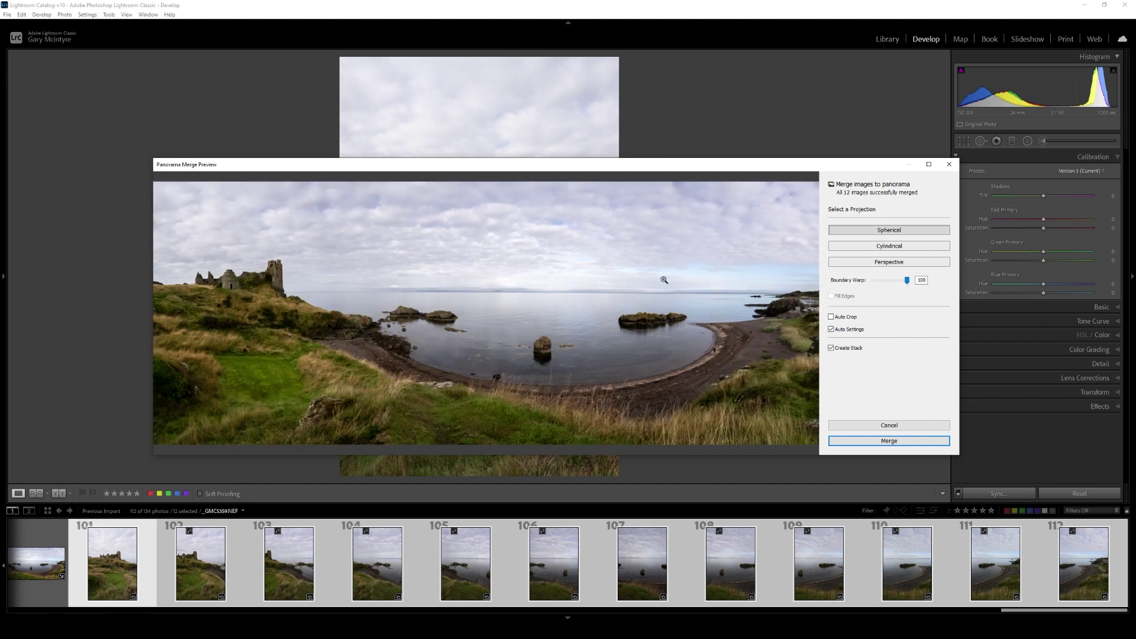
pyautogui.click(546, 296)
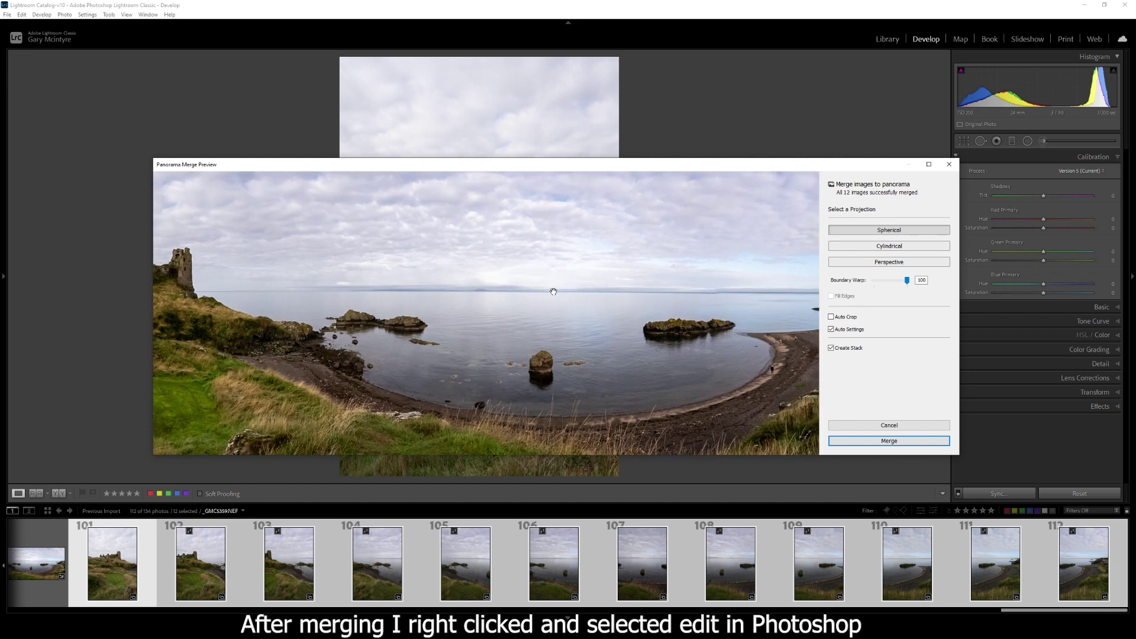
pyautogui.click(895, 444)
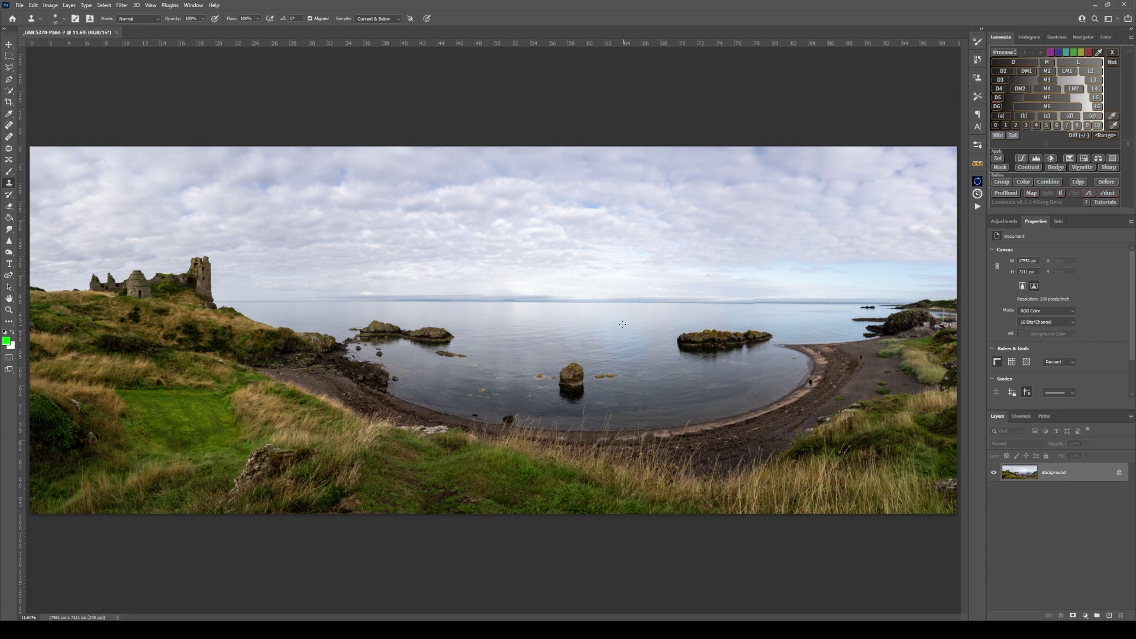
# Zoom into the right-hand sea horizon to about 75% to inspect the step
pyautogui.press('z')
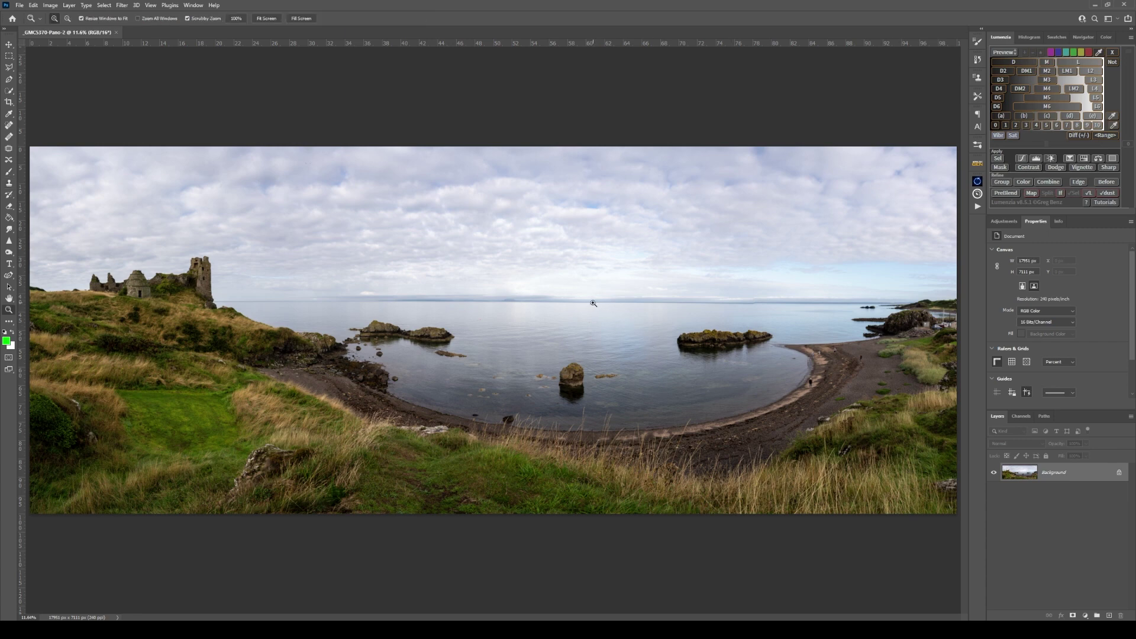
pyautogui.moveTo(592, 303); pyautogui.dragTo(618, 300)
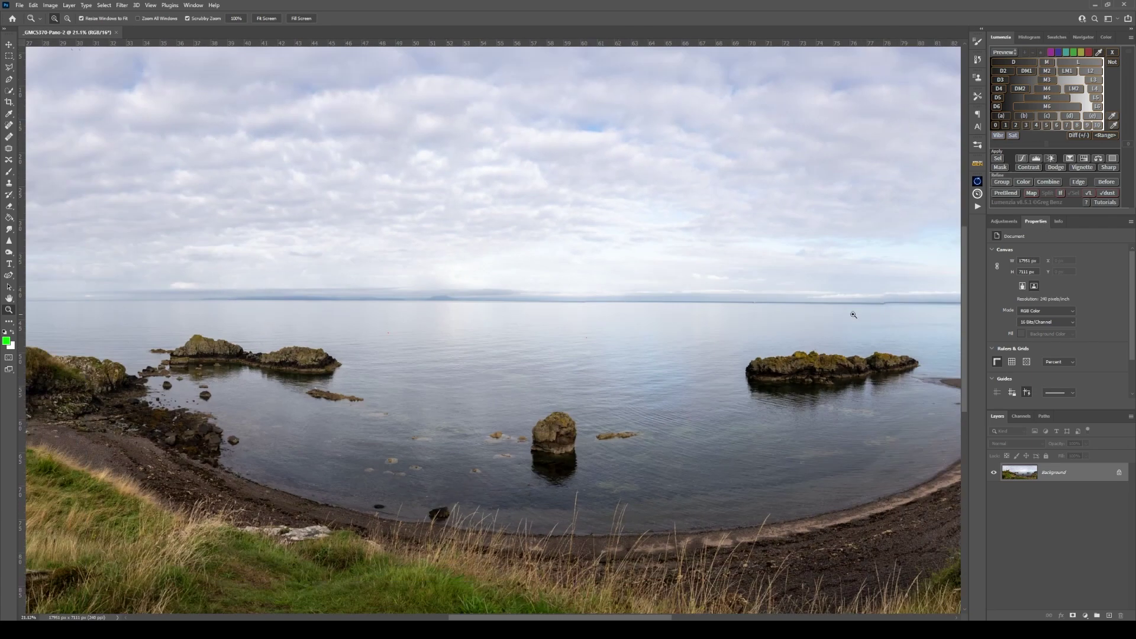
pyautogui.moveTo(887, 305); pyautogui.dragTo(912, 306)
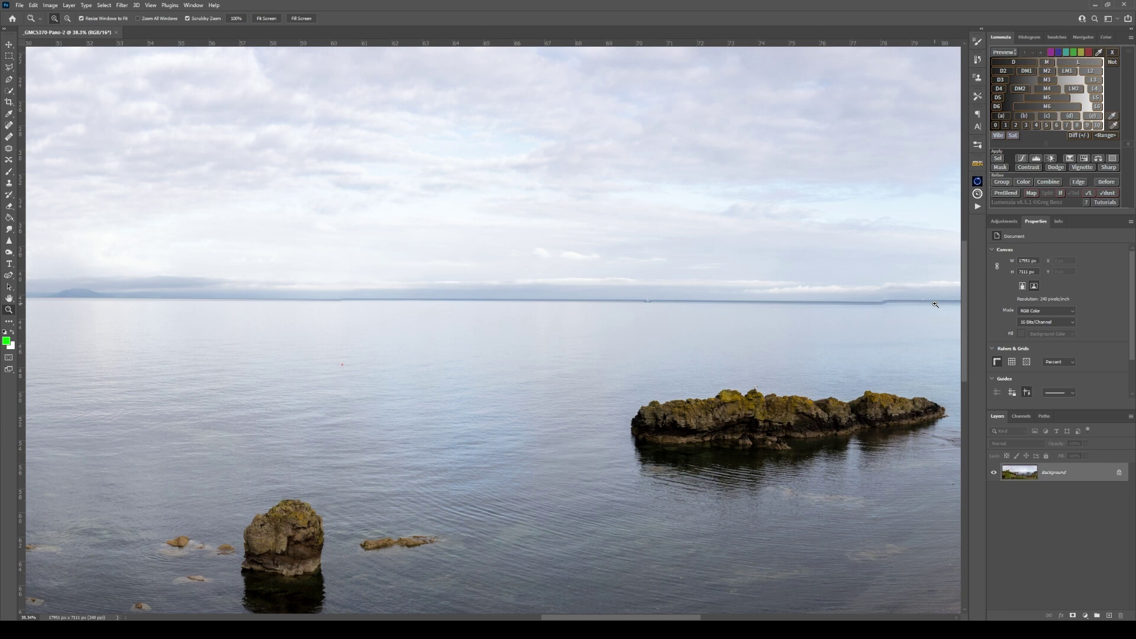
pyautogui.press('v')
pyautogui.hotkey('ctrl', '+')
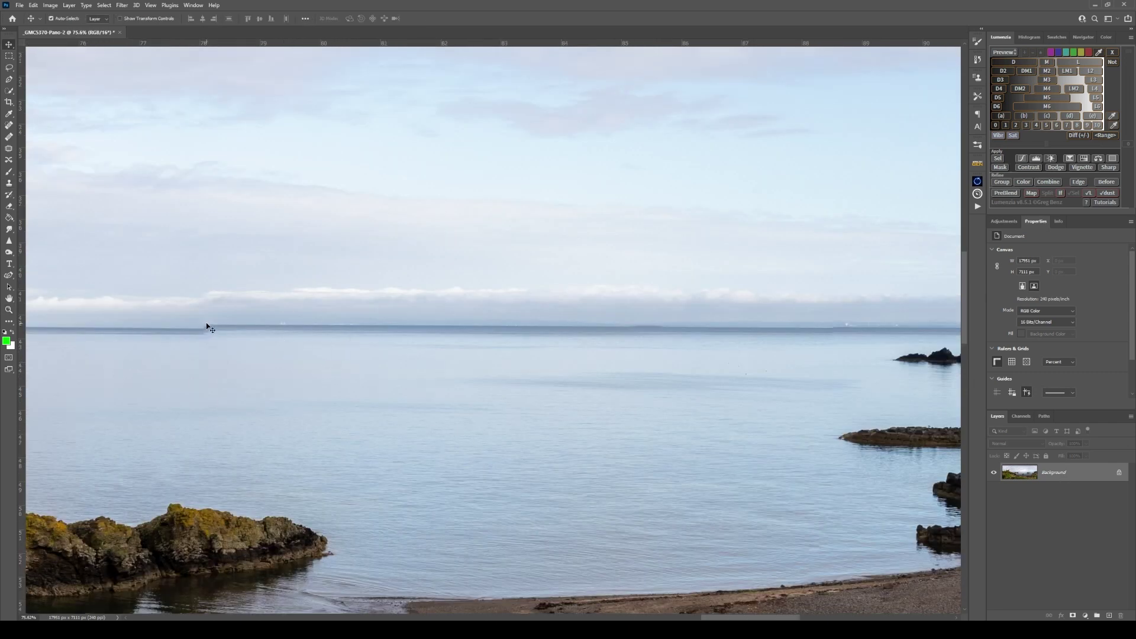
# Draw a loose Lasso selection around the stepped horizon, including surrounding sky and sea
pyautogui.click(10, 69)
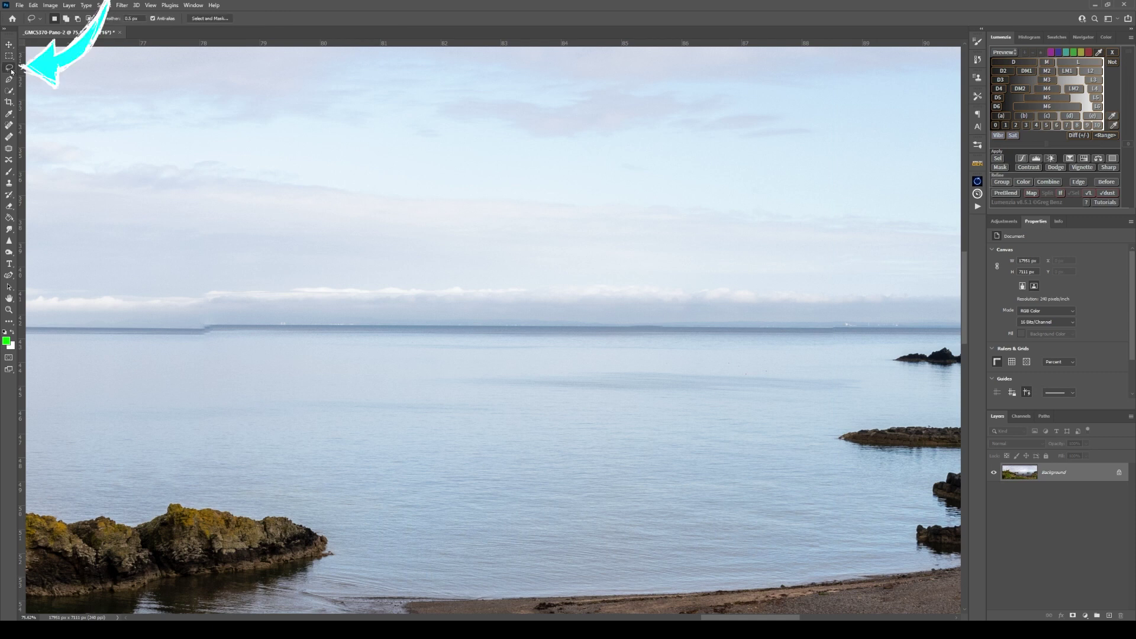
pyautogui.rightClick(10, 69)
pyautogui.click(48, 67)
pyautogui.moveTo(234, 242)
pyautogui.mouseDown()
pyautogui.moveTo(173, 269)
pyautogui.moveTo(161, 341)
pyautogui.moveTo(173, 357)
pyautogui.moveTo(743, 419)
pyautogui.moveTo(886, 403)
pyautogui.moveTo(895, 381)
pyautogui.moveTo(850, 354)
pyautogui.moveTo(834, 280)
pyautogui.moveTo(667, 271)
pyautogui.moveTo(316, 220)
pyautogui.moveTo(226, 245)
pyautogui.mouseUp()
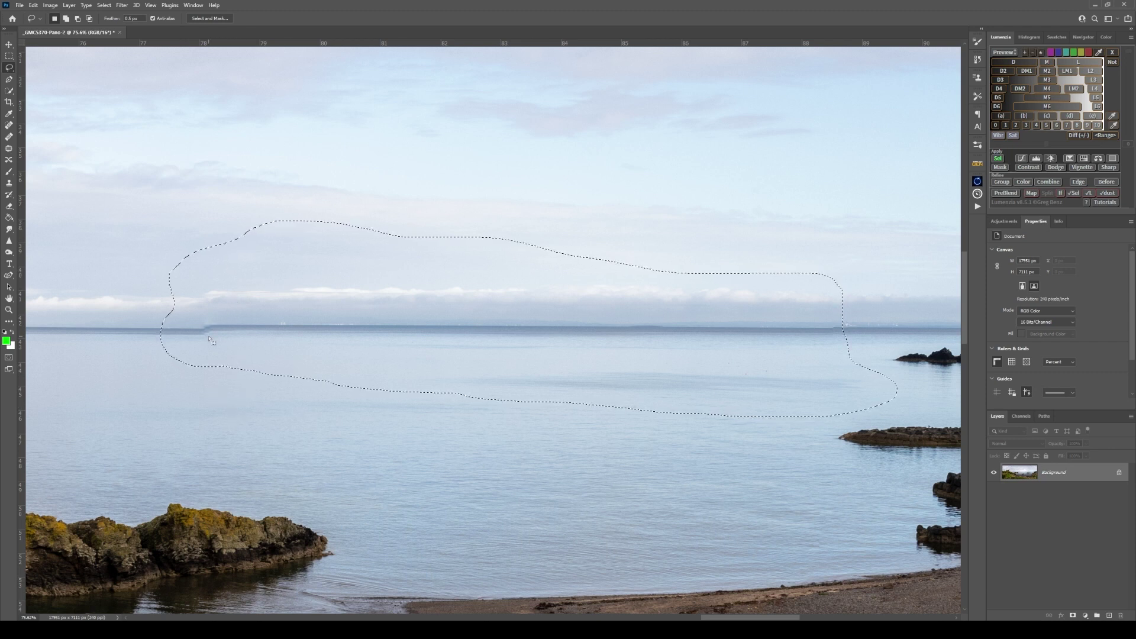
# Test the band on a new layer with Ctrl+J, check it against Background, then undo
pyautogui.hotkey('ctrl', 'j')
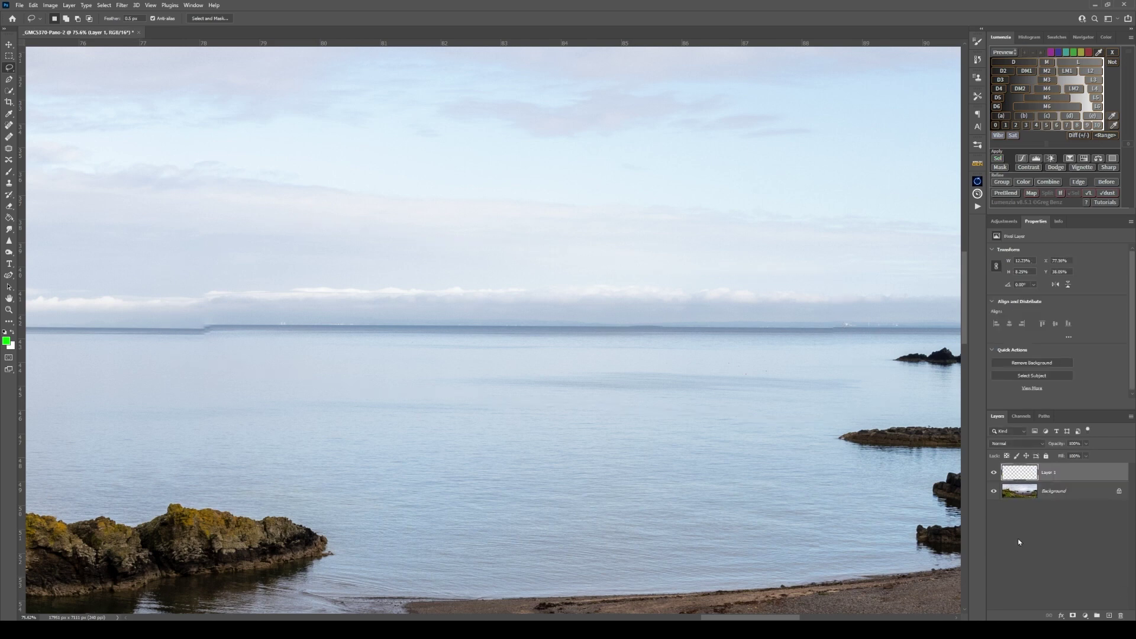
pyautogui.click(993, 491)
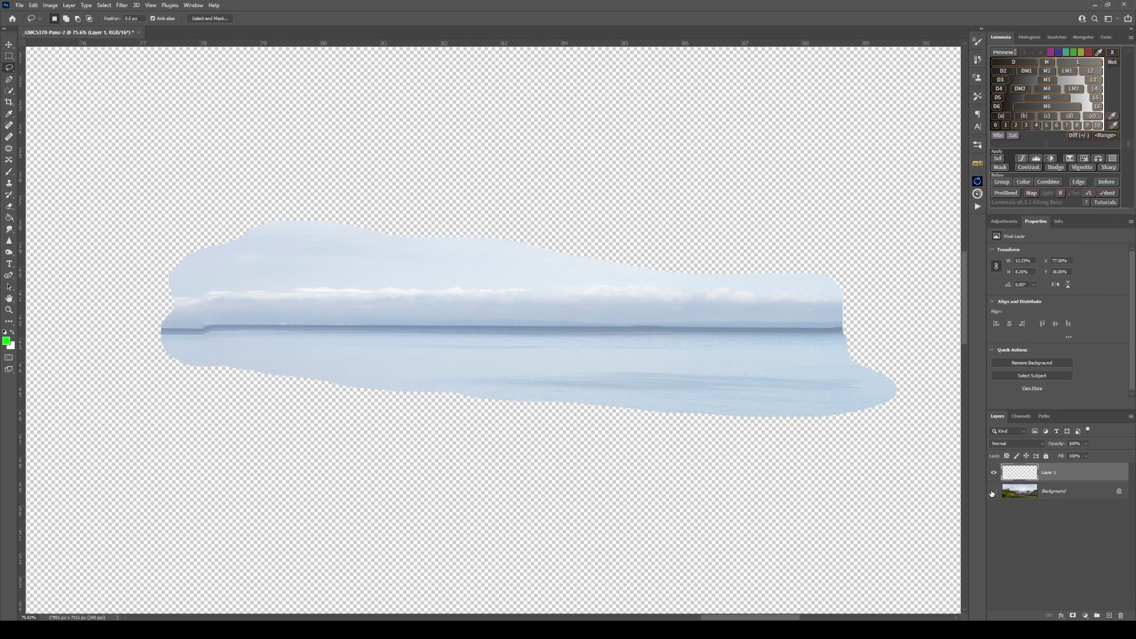
pyautogui.click(993, 491)
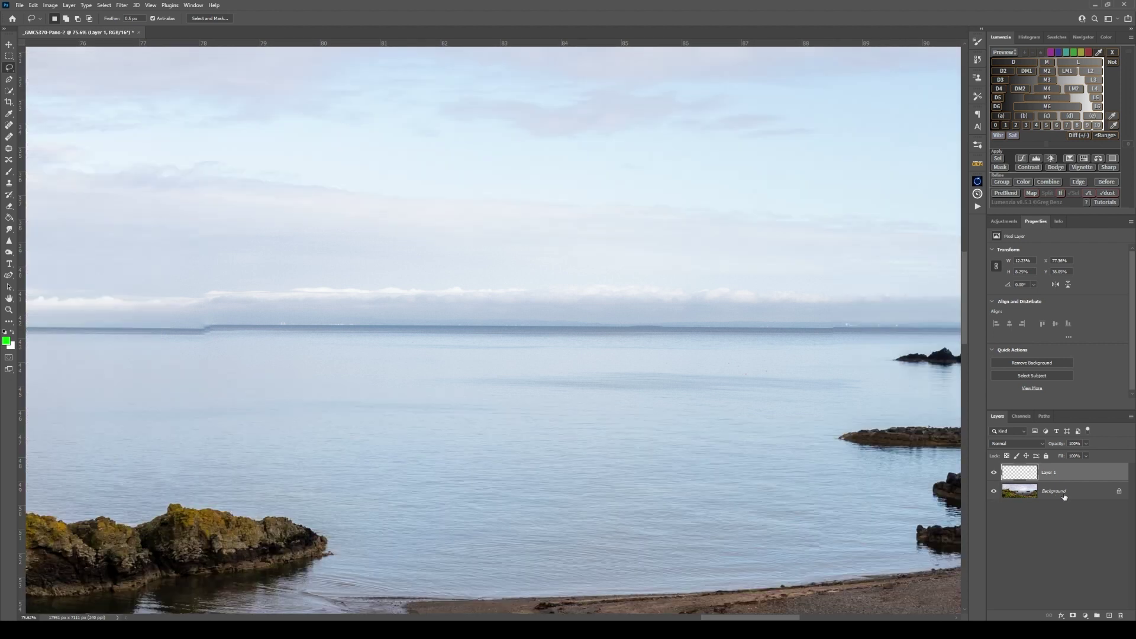
pyautogui.click(993, 491)
pyautogui.hotkey('ctrl', 'z')
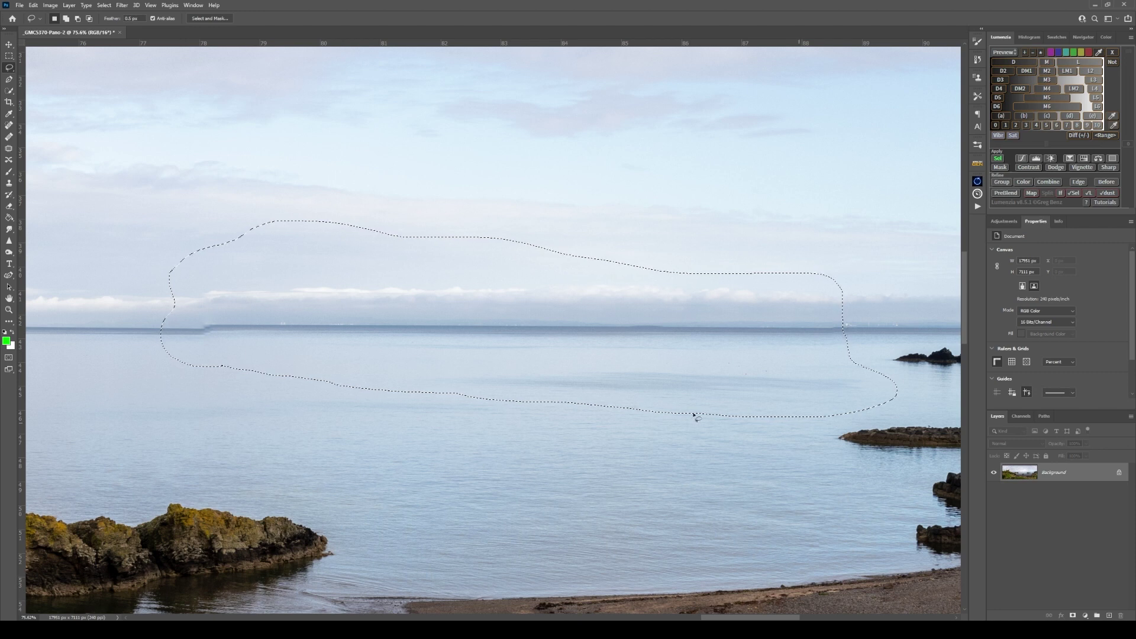
# Paste the horizon strip in place as Layer 1 and toggle Background visibility to check it
pyautogui.click(32, 7)
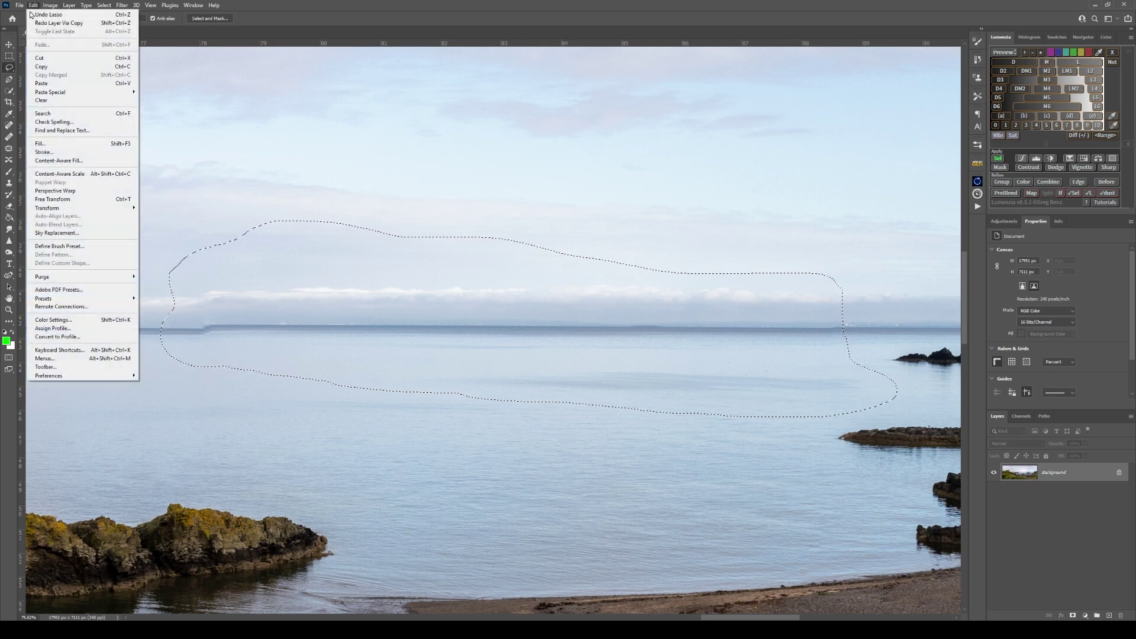
pyautogui.click(32, 6)
pyautogui.click(32, 6)
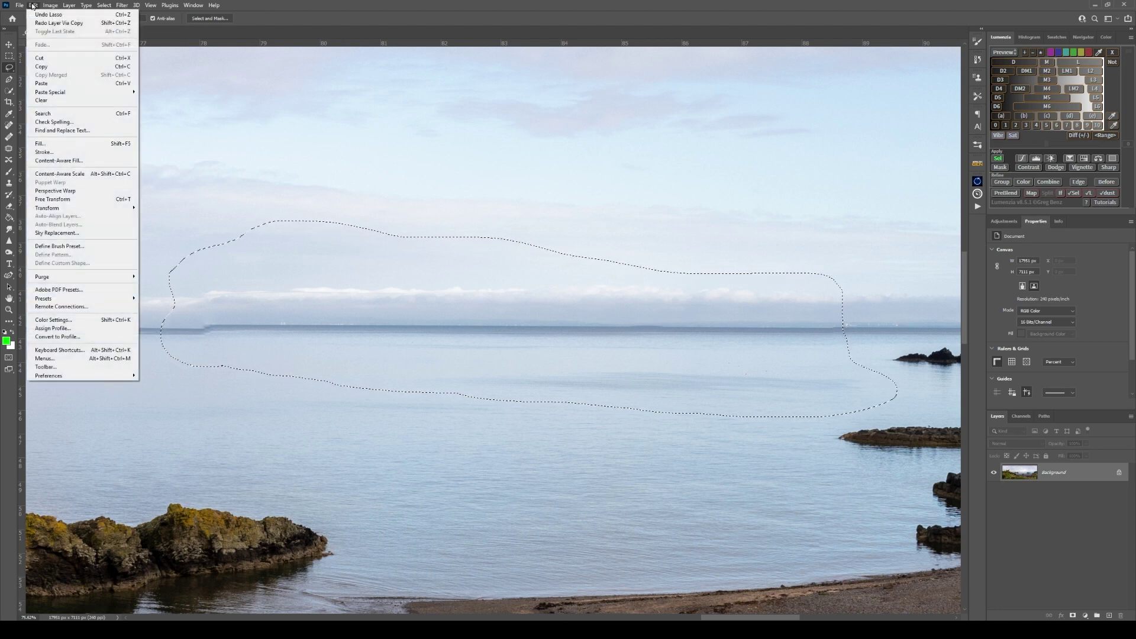
pyautogui.moveTo(134, 93)
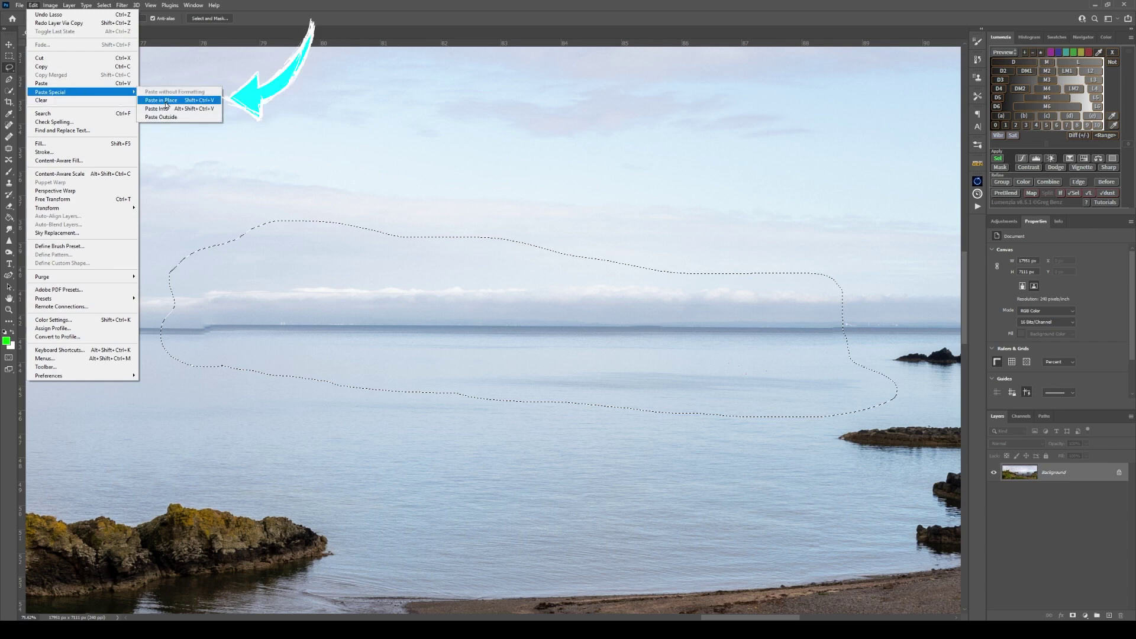
pyautogui.click(166, 105)
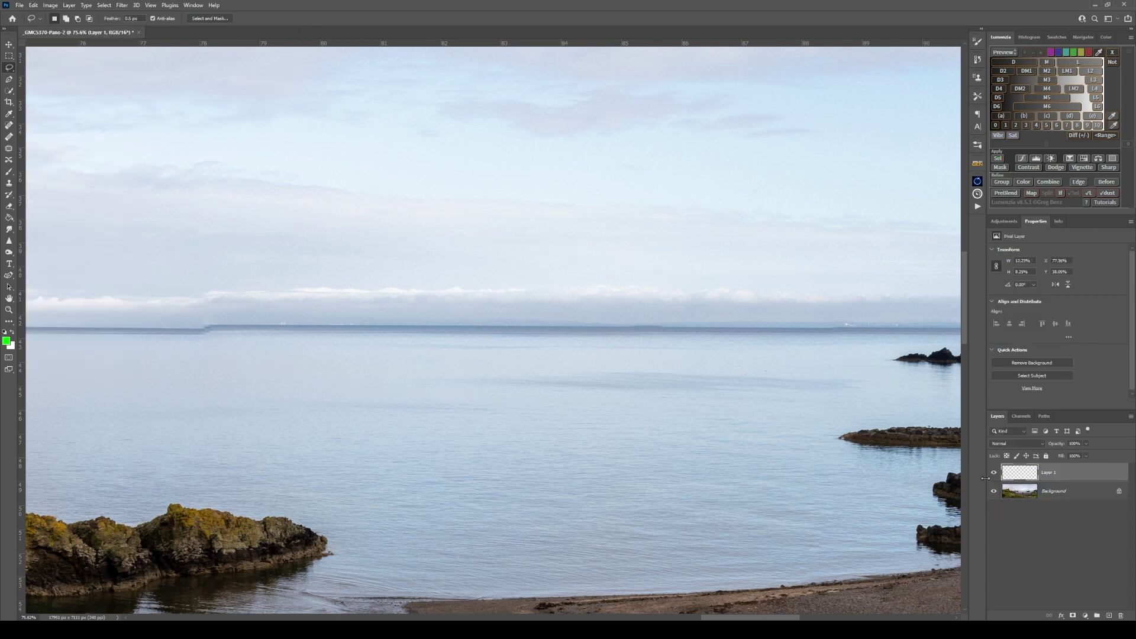
pyautogui.click(994, 494)
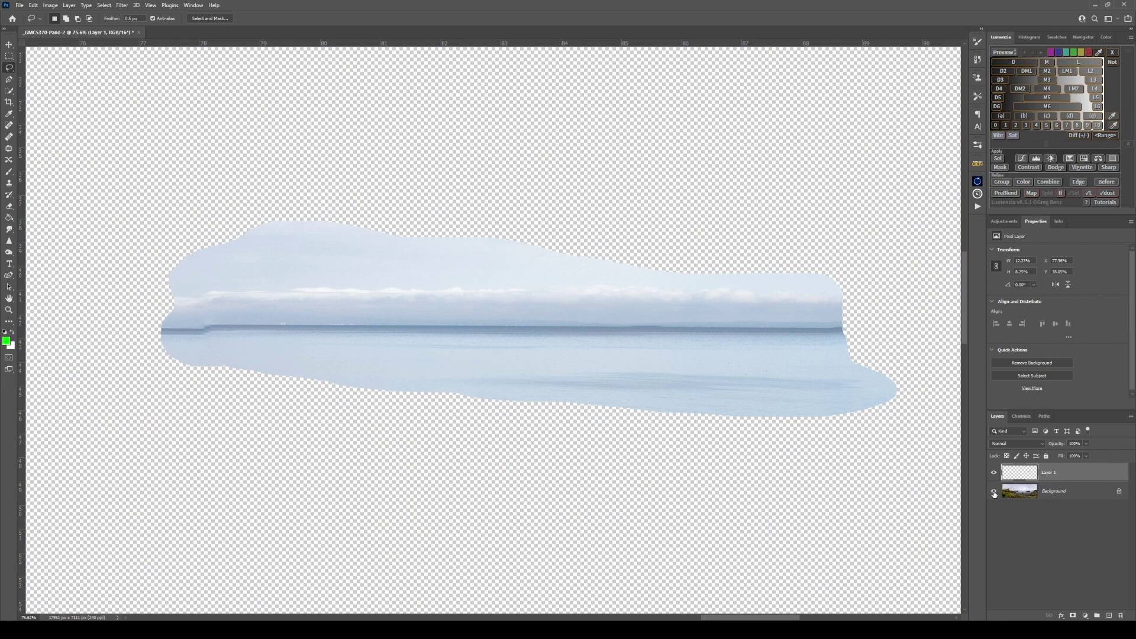
pyautogui.click(994, 493)
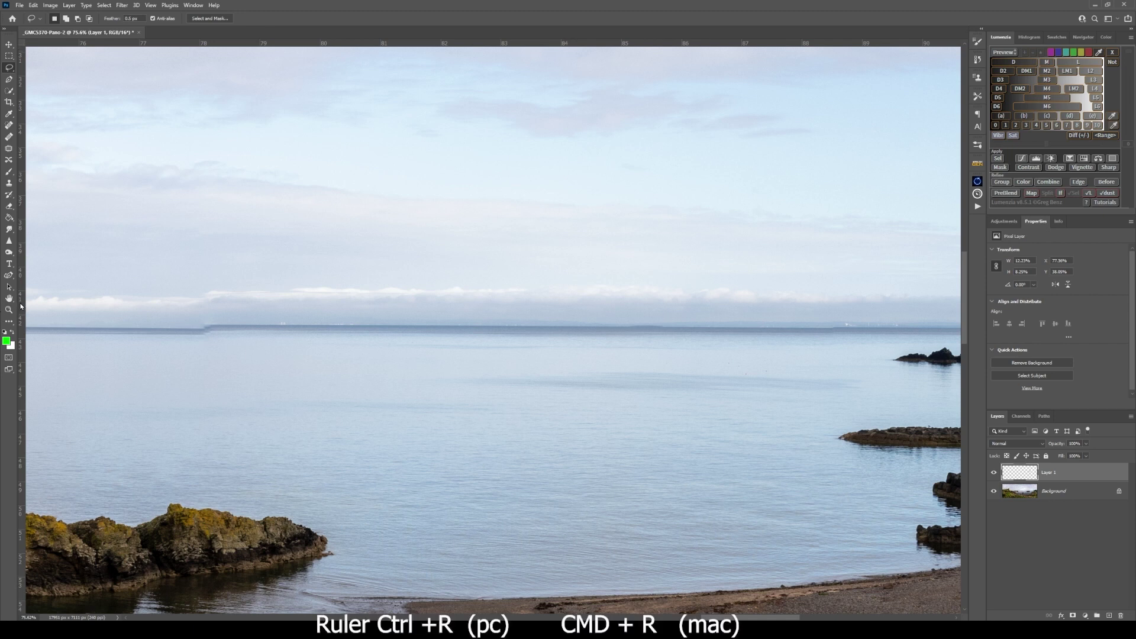
# Show rulers and add vertical guides at the horizon step and near the strip's right end
pyautogui.hotkey('ctrl', 'r')
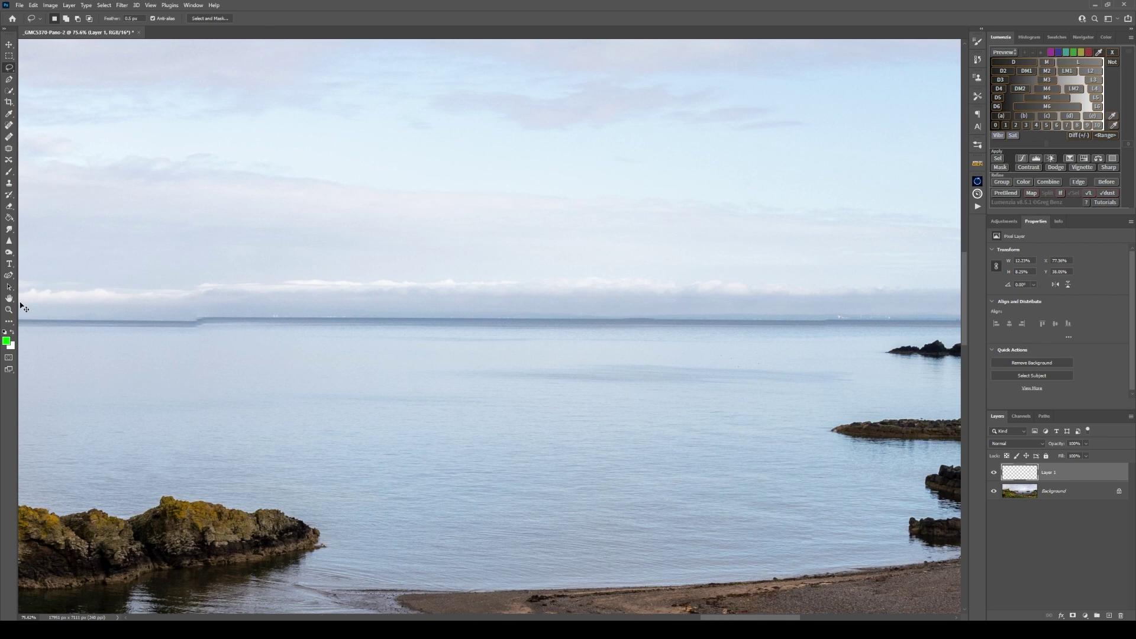
pyautogui.hotkey('ctrl', 'r')
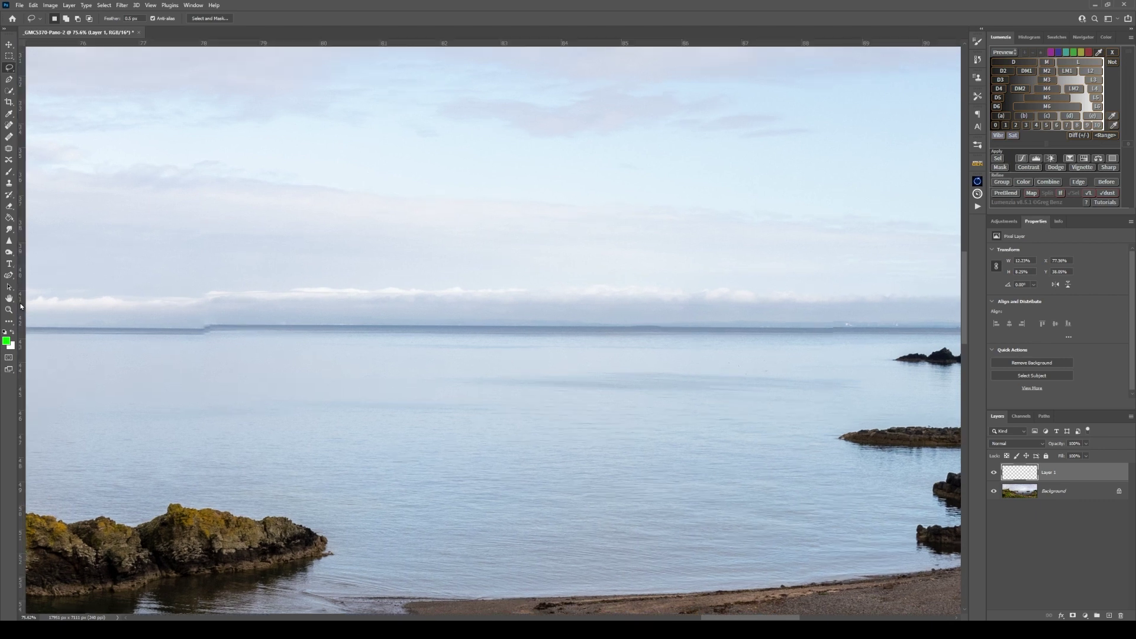
pyautogui.moveTo(21, 306); pyautogui.dragTo(204, 304)
pyautogui.moveTo(129, 323); pyautogui.dragTo(833, 380)
# Try stretching and tilting the strip, cancel that transform, and add a horizontal guide along the horizon
pyautogui.hotkey('ctrl', 't')
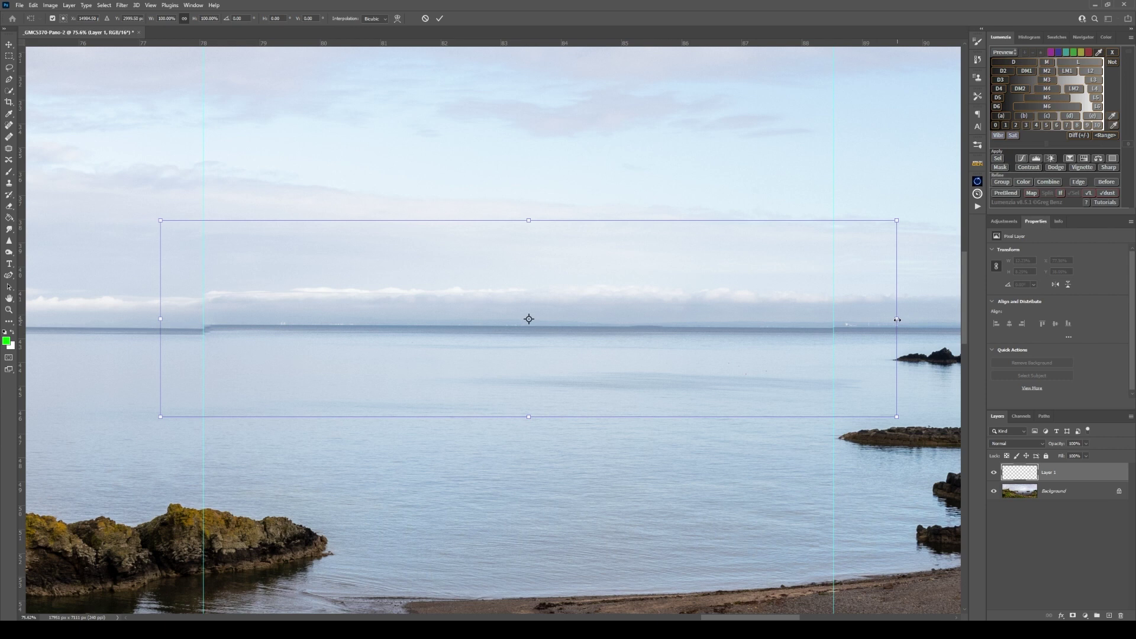
pyautogui.moveTo(896, 319); pyautogui.dragTo(924, 320)
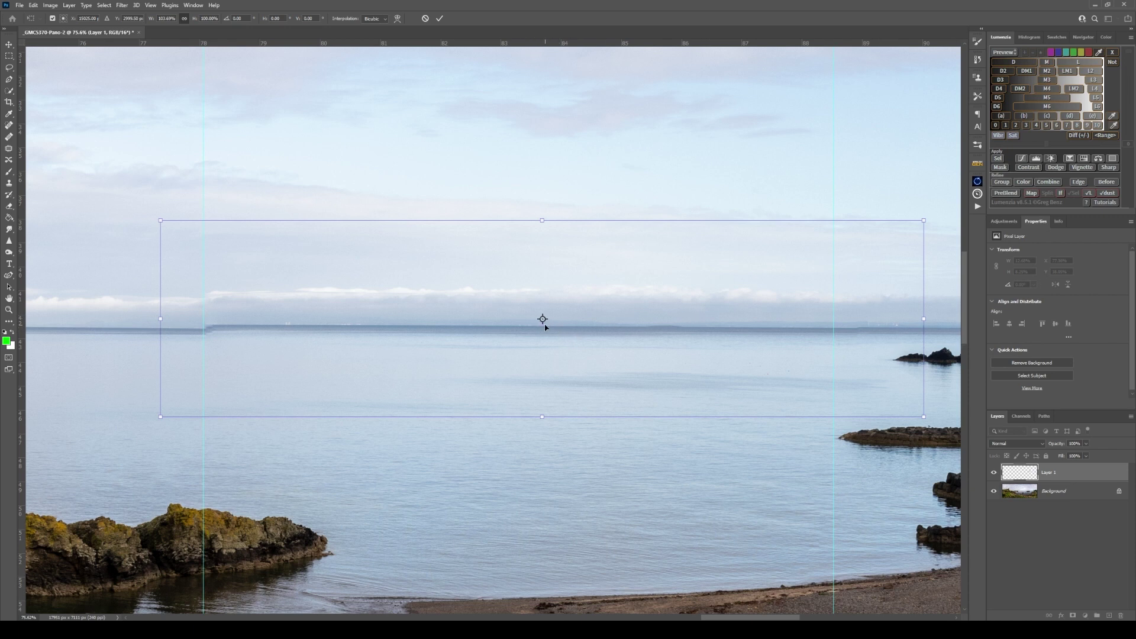
pyautogui.moveTo(542, 320); pyautogui.dragTo(845, 330)
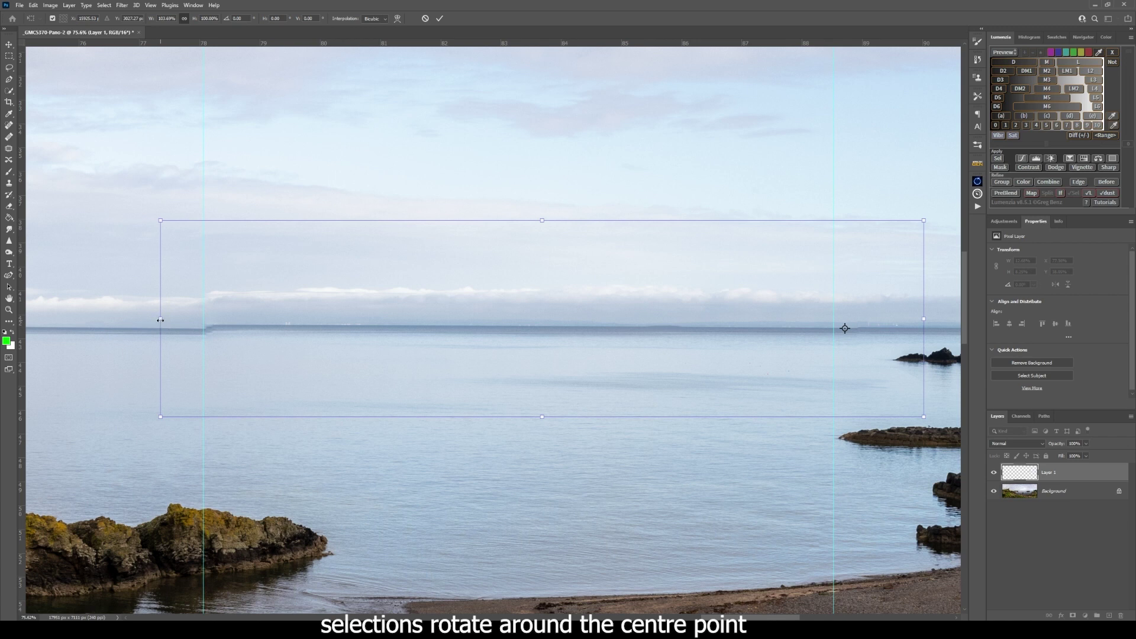
pyautogui.moveTo(160, 323); pyautogui.dragTo(107, 322)
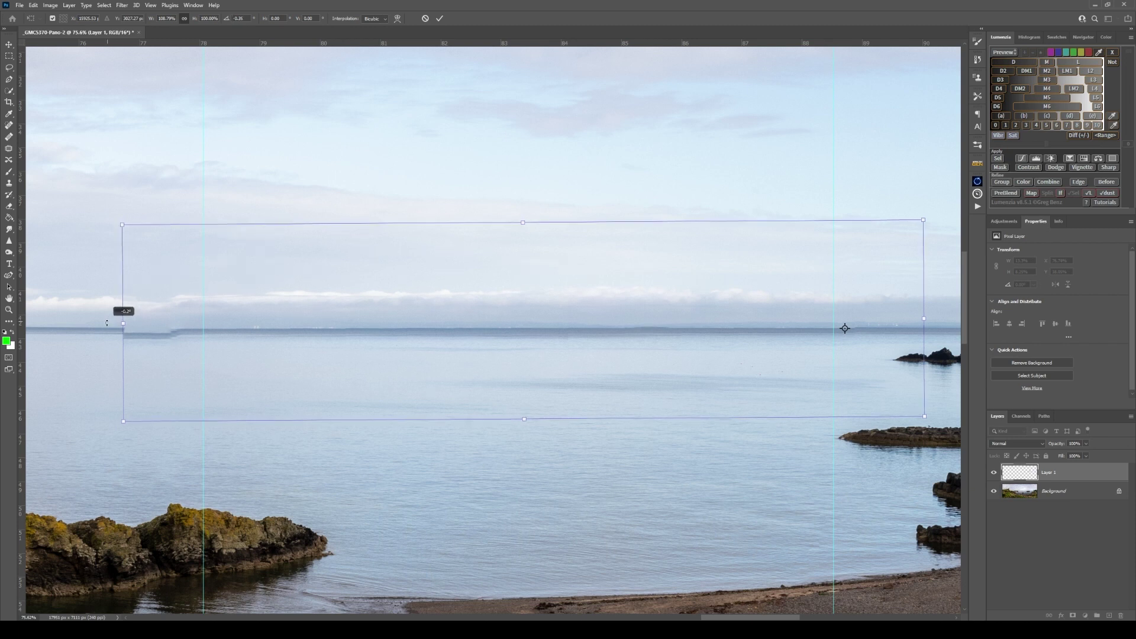
pyautogui.moveTo(106, 323); pyautogui.dragTo(106, 322)
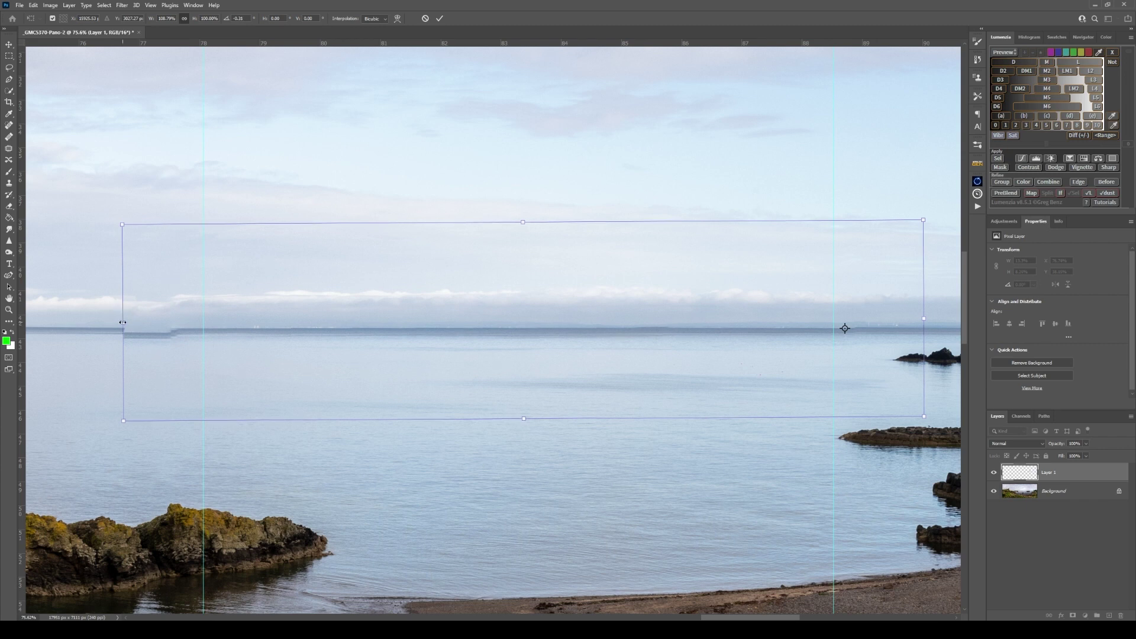
pyautogui.click(424, 19)
pyautogui.press('l')
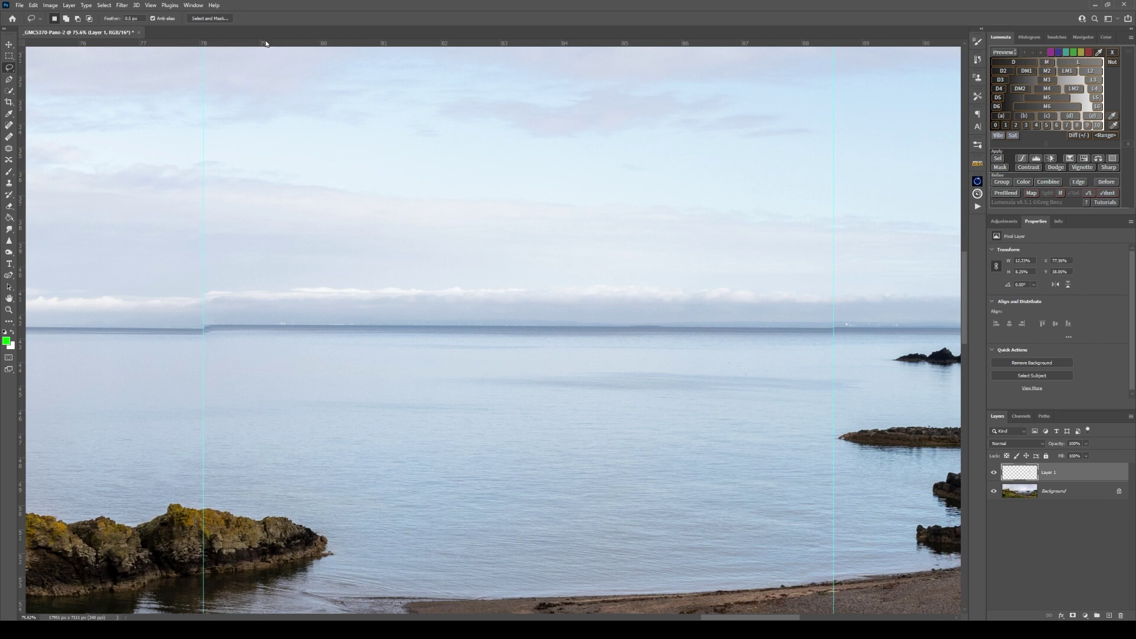
pyautogui.moveTo(267, 43); pyautogui.dragTo(224, 329)
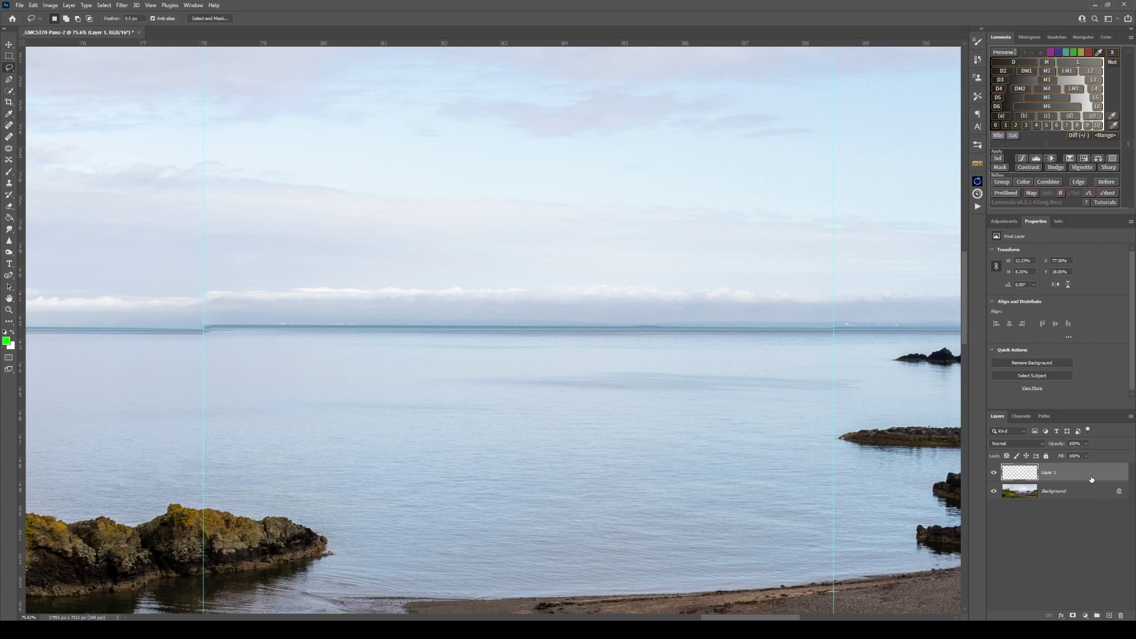
# Widen the strip to about 106.5% and rotate it about -0.2° around the right guide
pyautogui.hotkey('ctrl', 't')
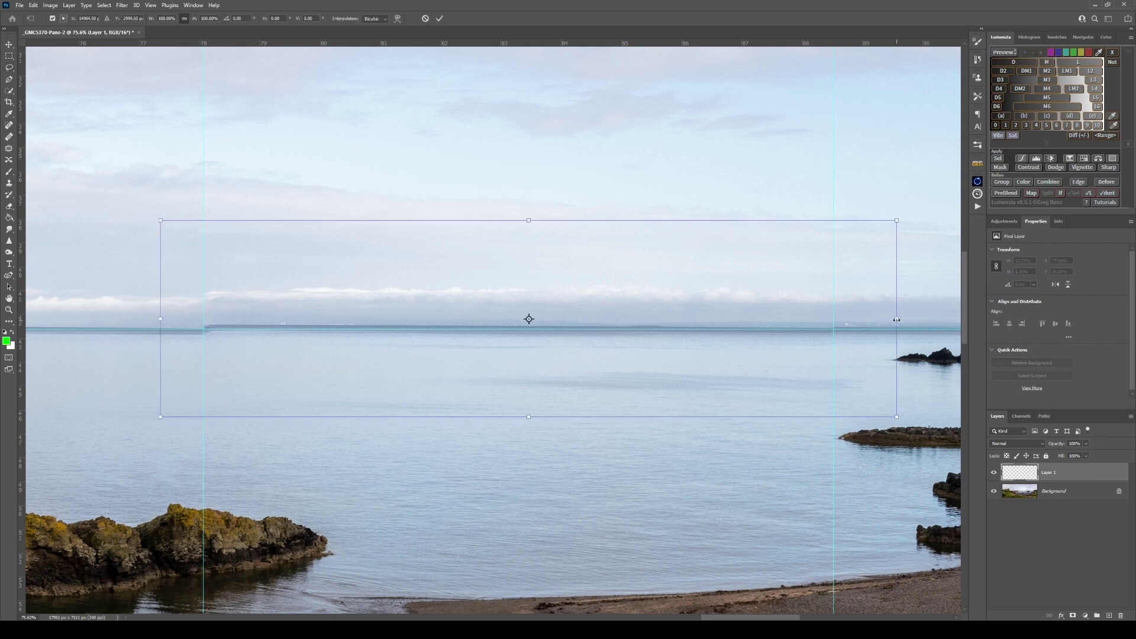
pyautogui.moveTo(897, 319); pyautogui.dragTo(909, 320)
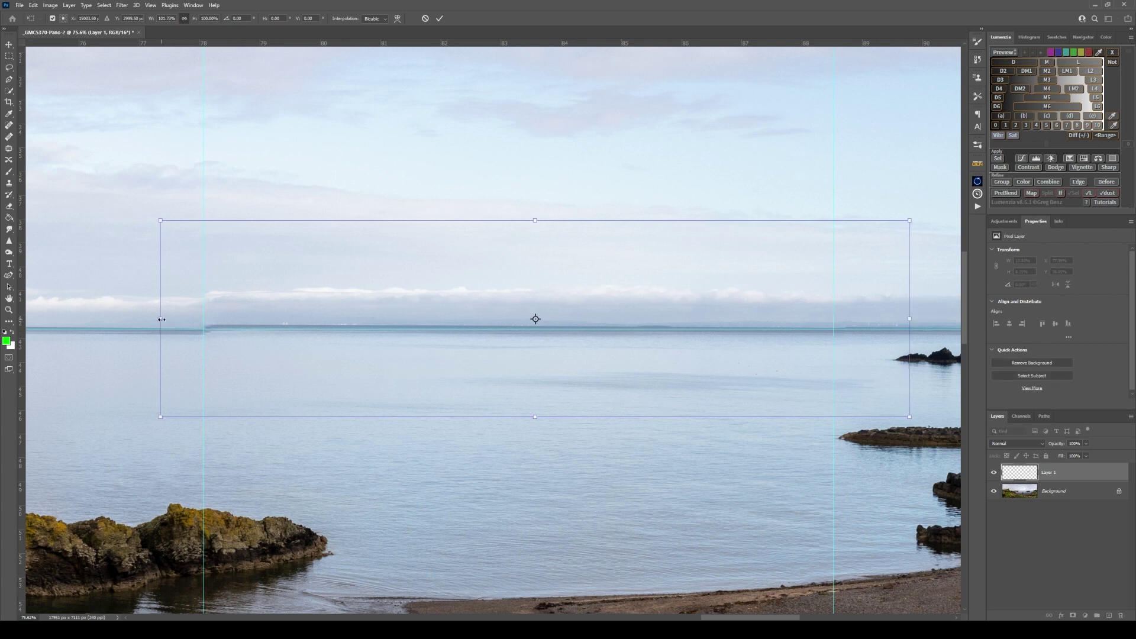
pyautogui.moveTo(160, 319); pyautogui.dragTo(132, 318)
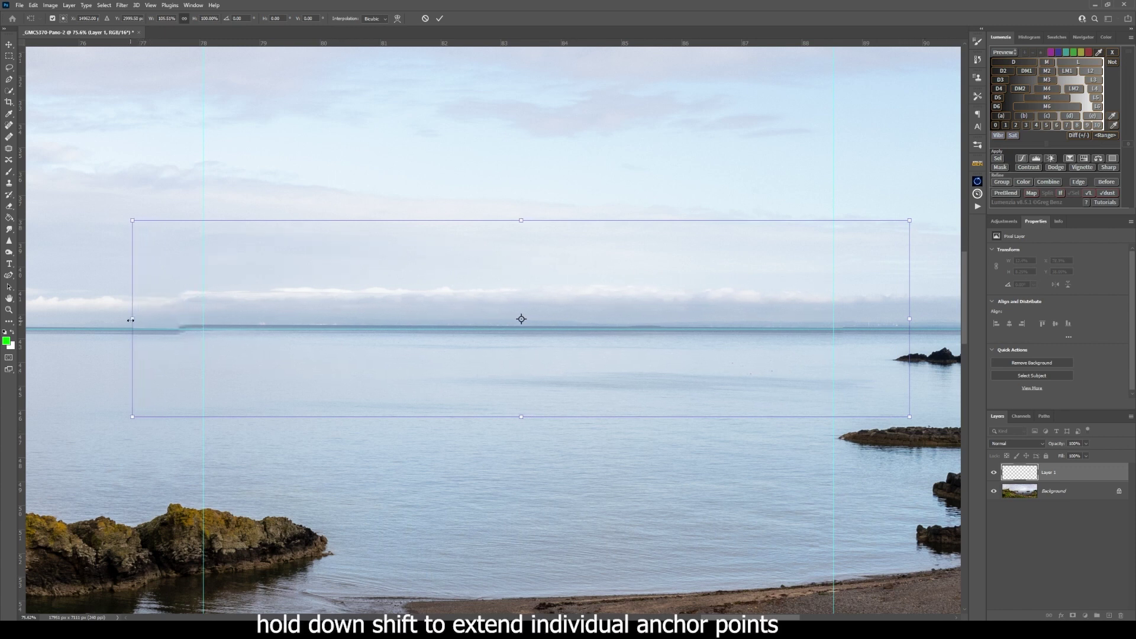
pyautogui.moveTo(130, 320); pyautogui.dragTo(126, 320)
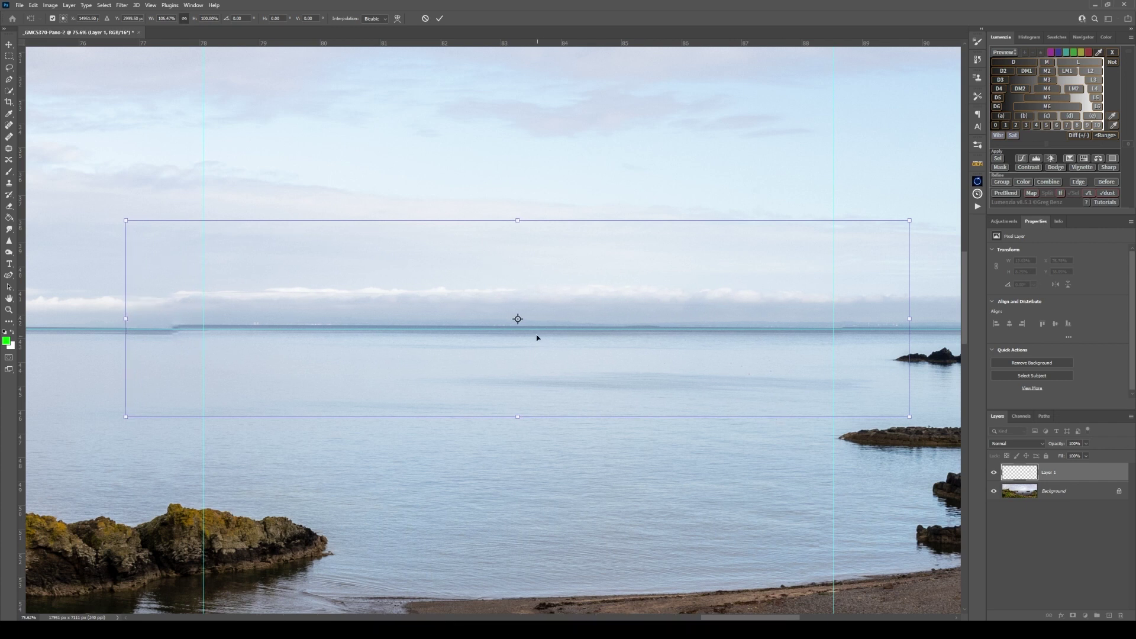
pyautogui.moveTo(518, 318); pyautogui.dragTo(834, 329)
pyautogui.moveTo(107, 321); pyautogui.dragTo(106, 325)
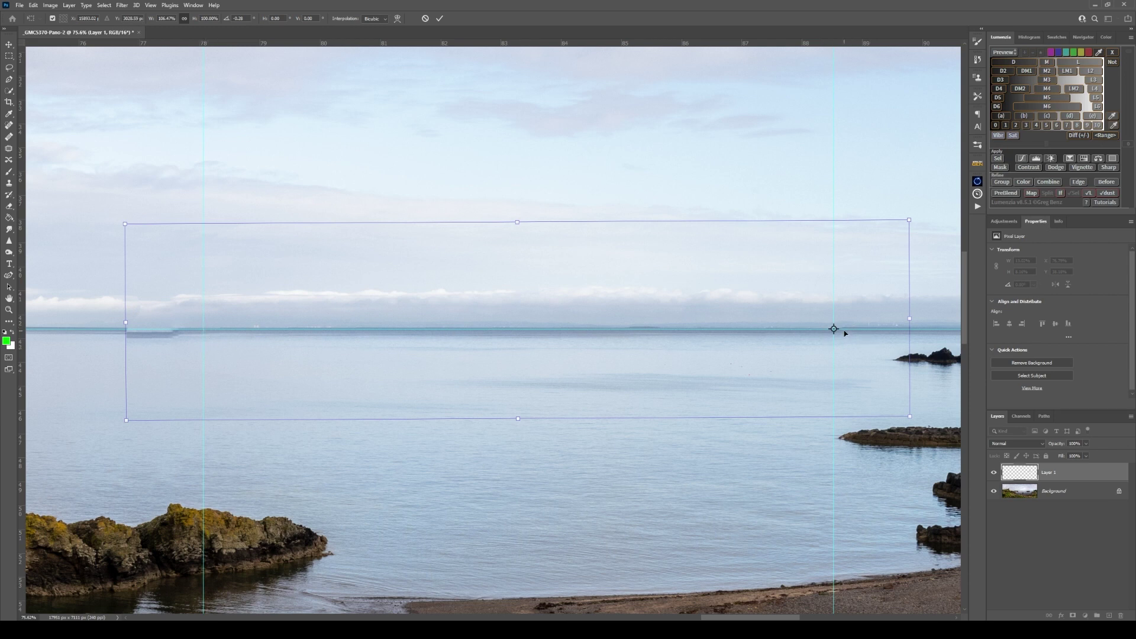
pyautogui.click(440, 19)
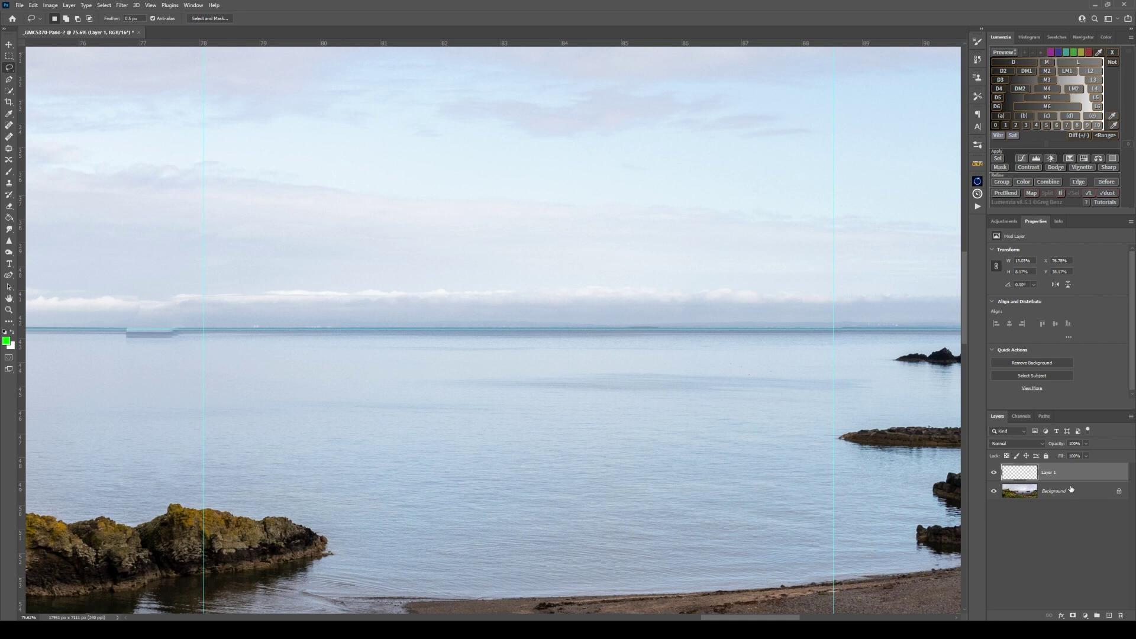
# Add a white mask to Layer 1 and paint black along the stepped horizon sections
pyautogui.click(1072, 616)
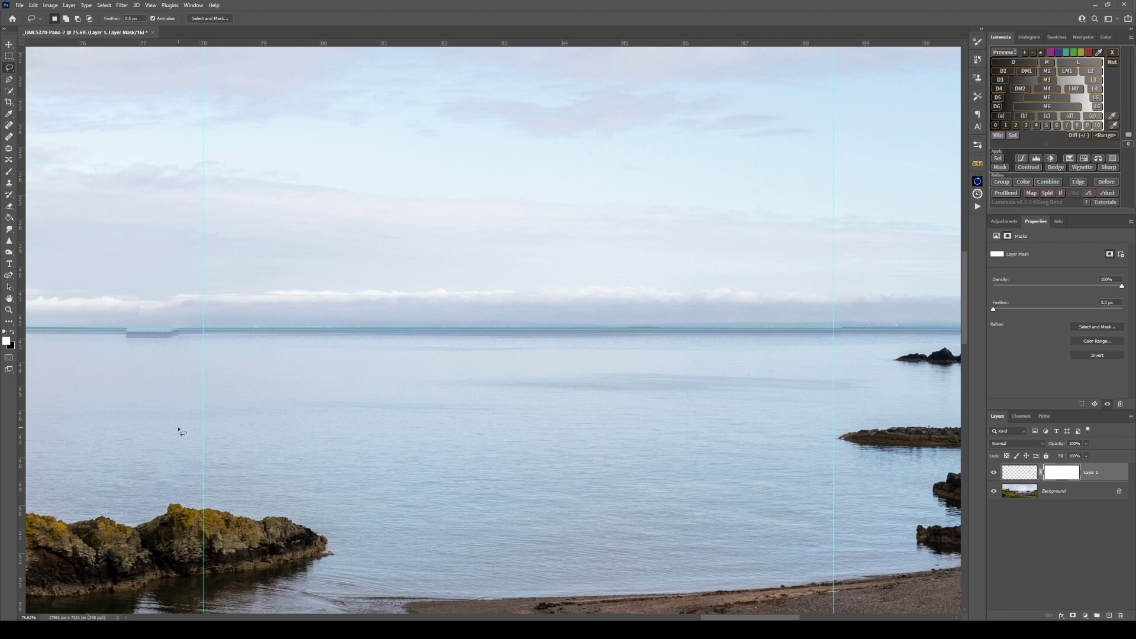
pyautogui.hotkey('ctrl', ';')
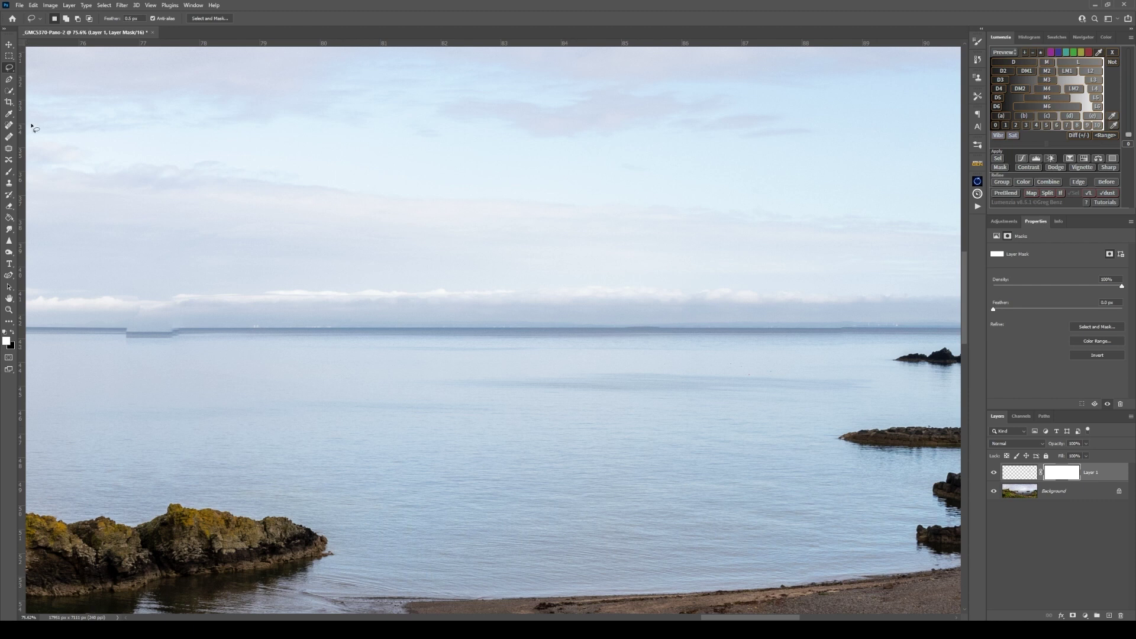
pyautogui.click(10, 172)
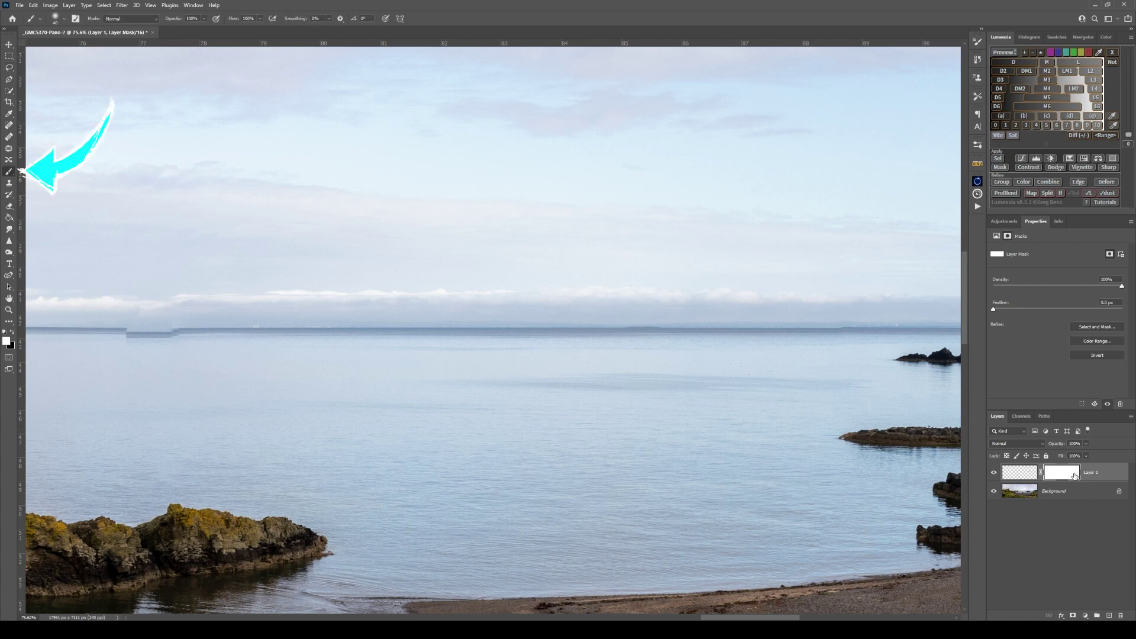
pyautogui.click(6, 332)
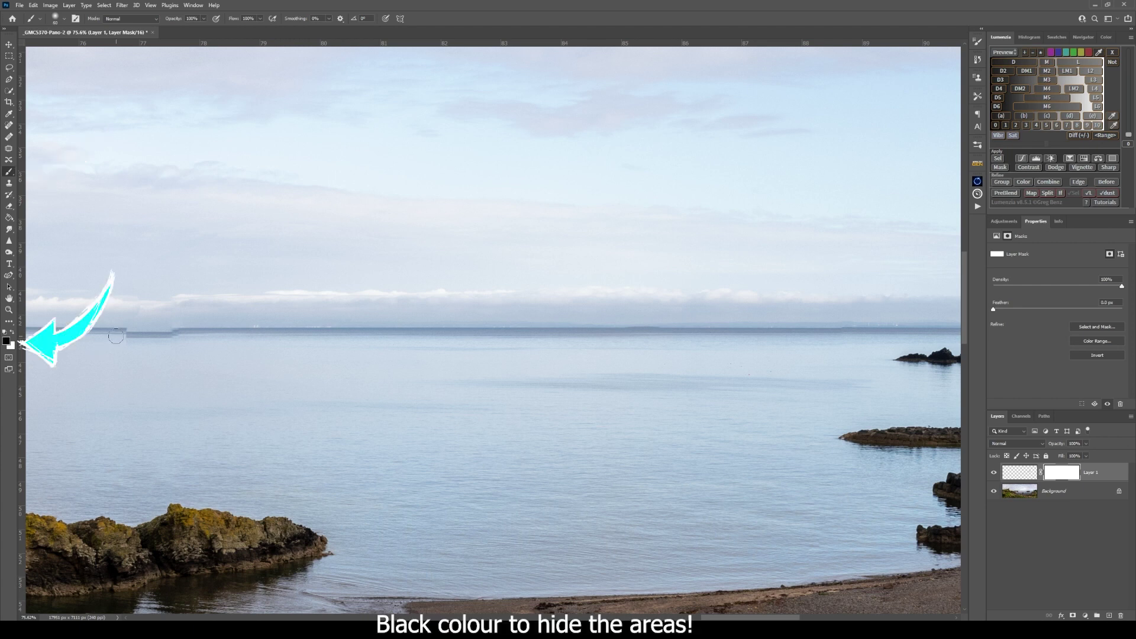
pyautogui.press(']')
pyautogui.press(']')
pyautogui.press(']')
pyautogui.press(']')
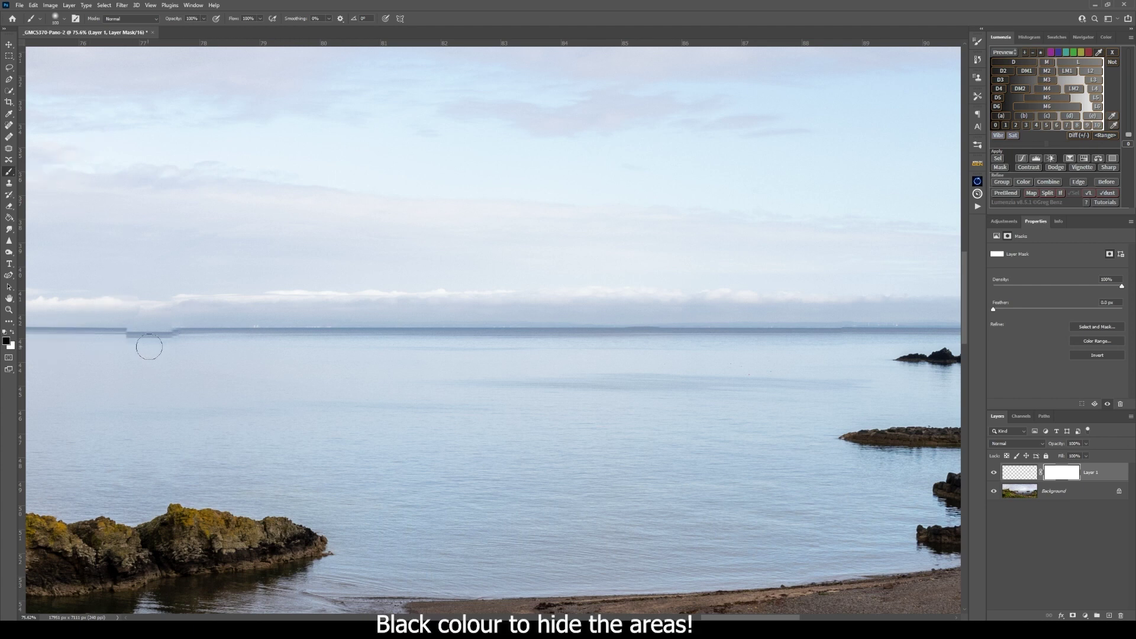
pyautogui.moveTo(152, 340)
pyautogui.mouseDown()
pyautogui.moveTo(125, 327)
pyautogui.moveTo(123, 345)
pyautogui.moveTo(116, 323)
pyautogui.moveTo(127, 351)
pyautogui.moveTo(181, 350)
pyautogui.moveTo(130, 350)
pyautogui.moveTo(170, 351)
pyautogui.moveTo(133, 335)
pyautogui.moveTo(134, 269)
pyautogui.moveTo(129, 333)
pyautogui.moveTo(142, 345)
pyautogui.moveTo(231, 343)
pyautogui.moveTo(156, 341)
pyautogui.moveTo(181, 344)
pyautogui.mouseUp()
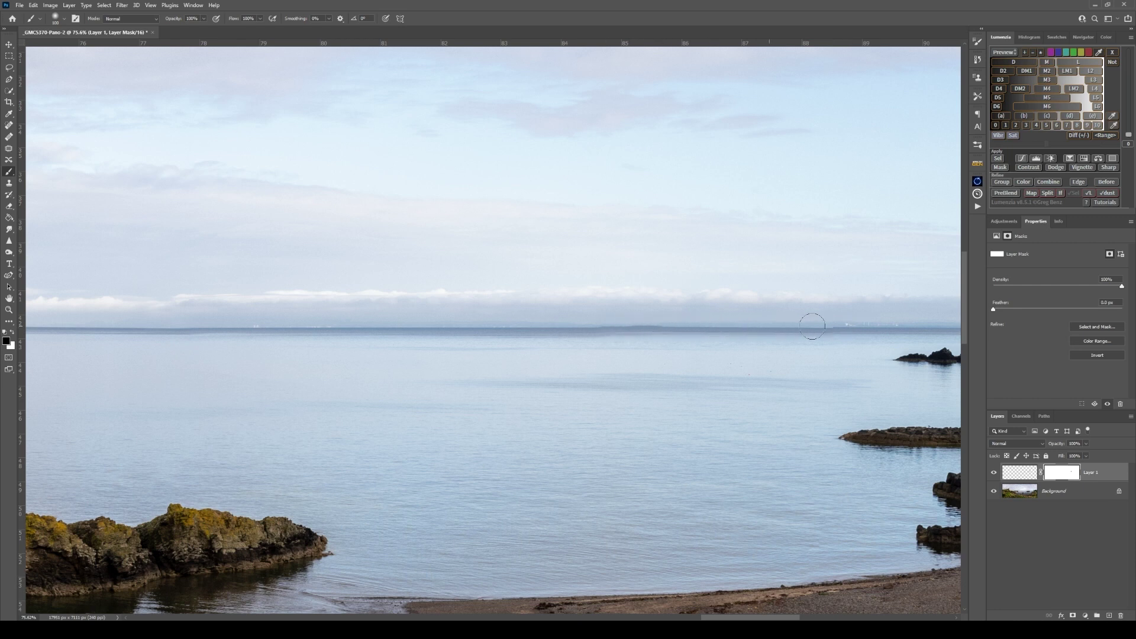
pyautogui.moveTo(603, 327); pyautogui.dragTo(204, 325)
# Rotate Layer 1 about -0.14° around its left edge and commit the transform
pyautogui.hotkey('ctrl', 't')
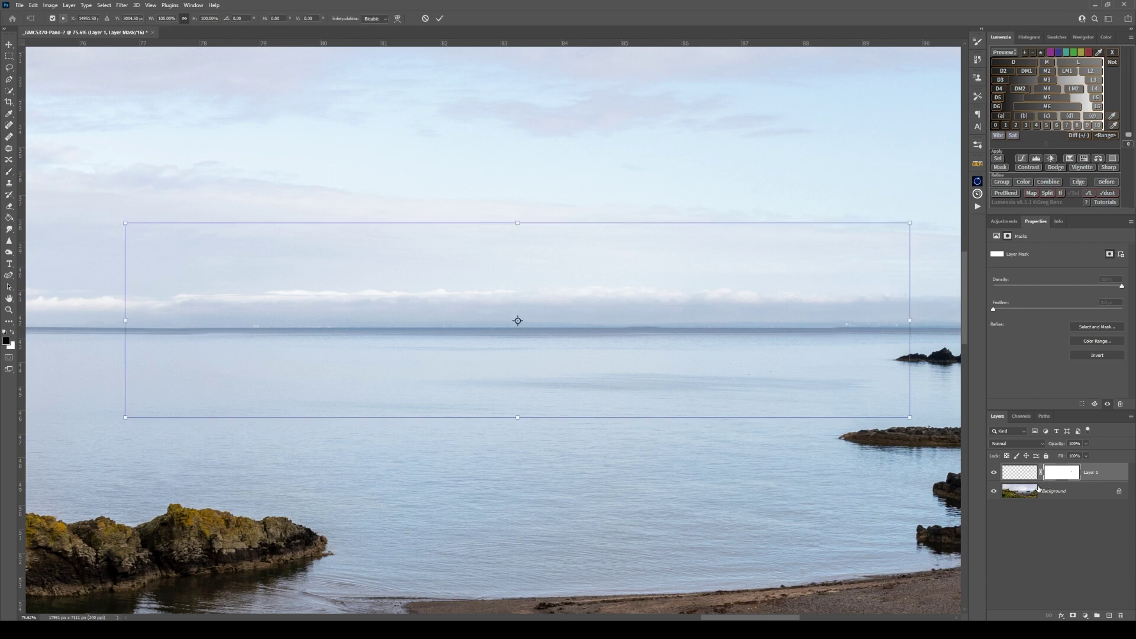
pyautogui.moveTo(518, 321); pyautogui.dragTo(182, 328)
pyautogui.moveTo(924, 347); pyautogui.dragTo(924, 347)
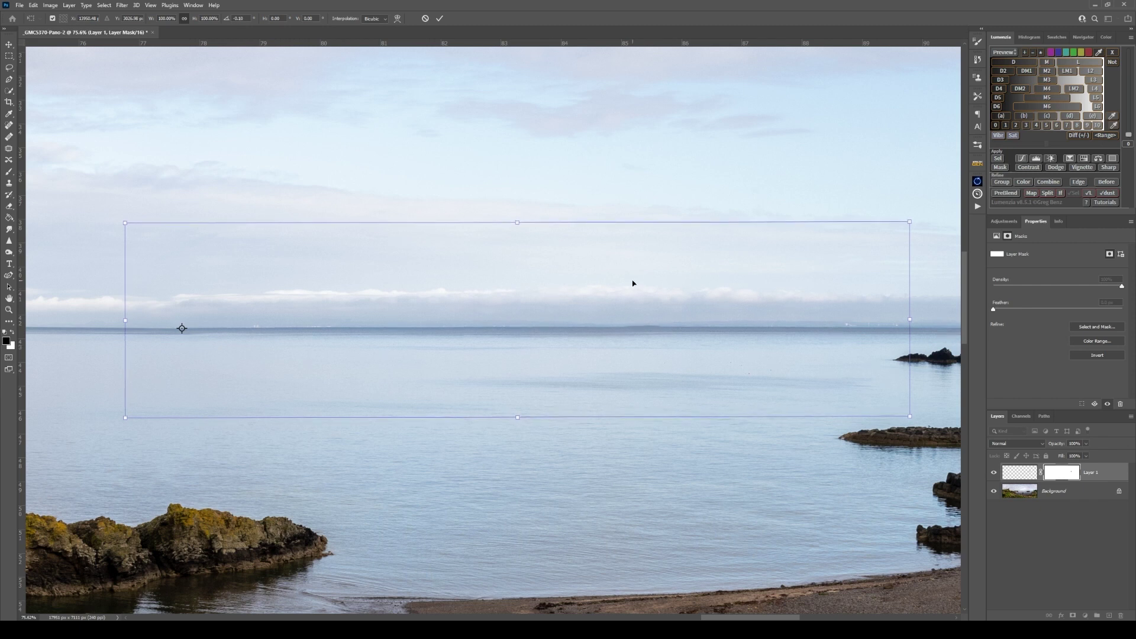
pyautogui.click(441, 18)
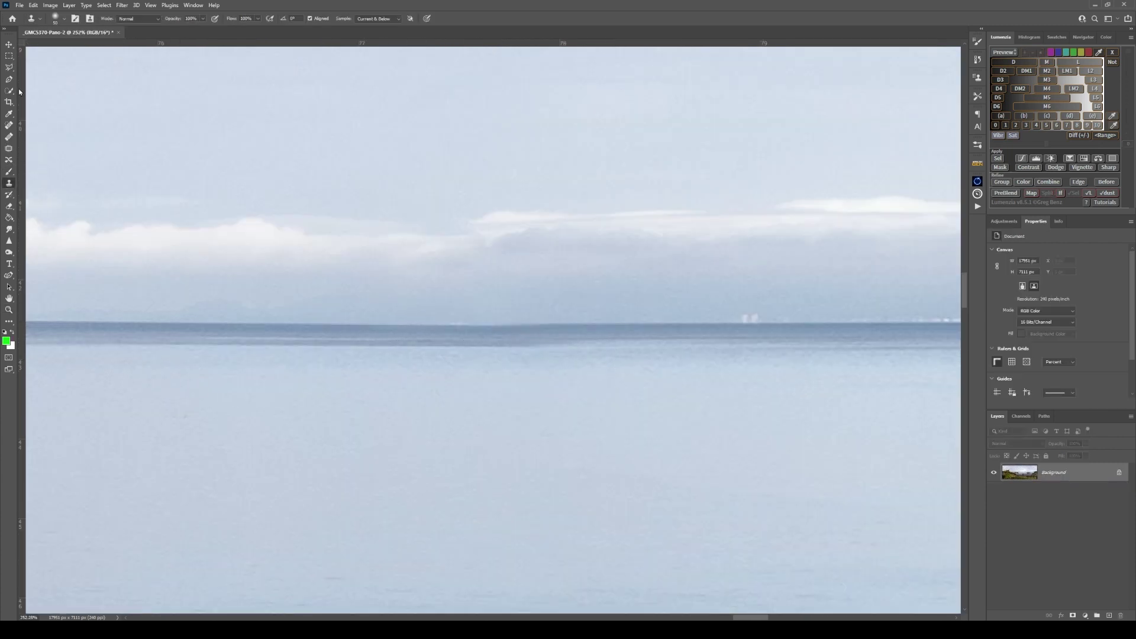
# Draw a Polygonal Lasso selection around the sea below the horizon's left stretch
pyautogui.press('l')
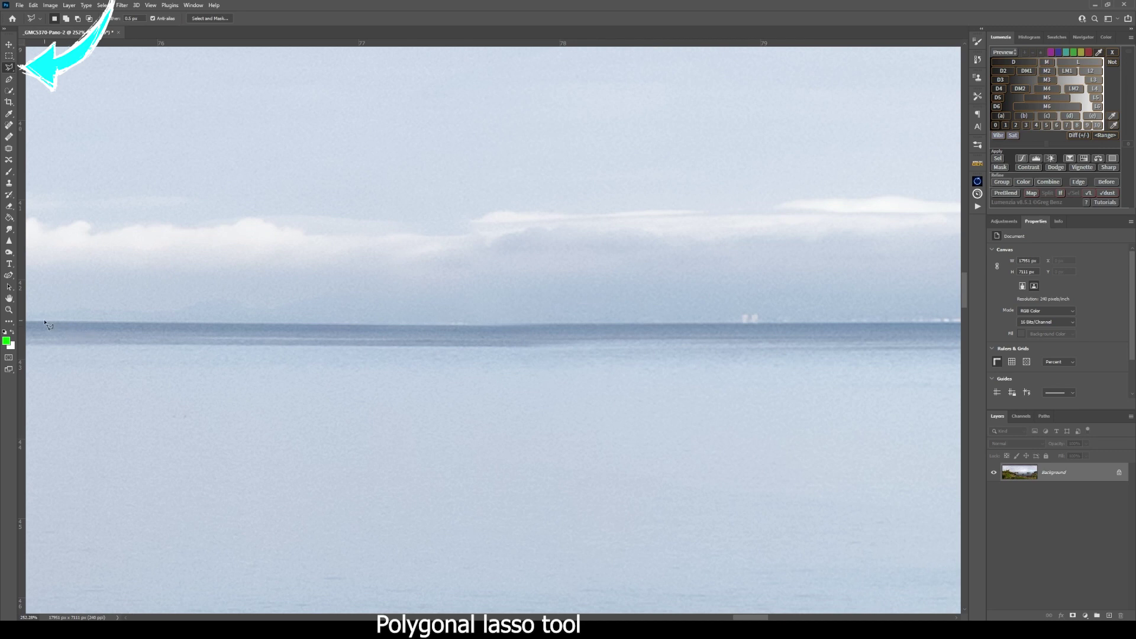
pyautogui.click(43, 321)
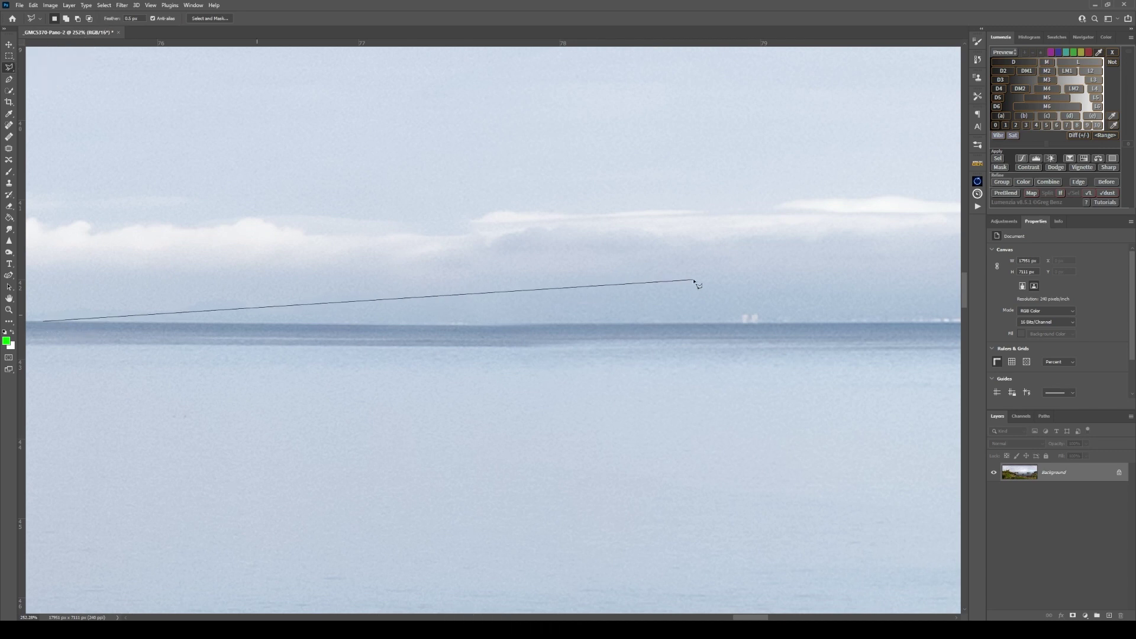
pyautogui.click(743, 324)
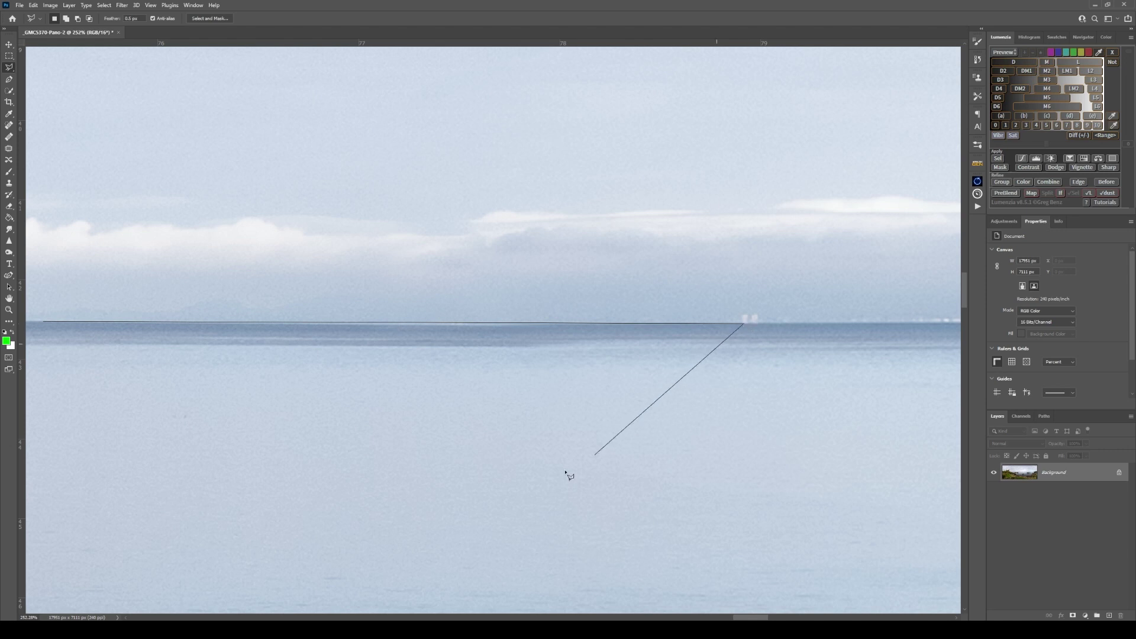
pyautogui.click(629, 531)
pyautogui.click(66, 506)
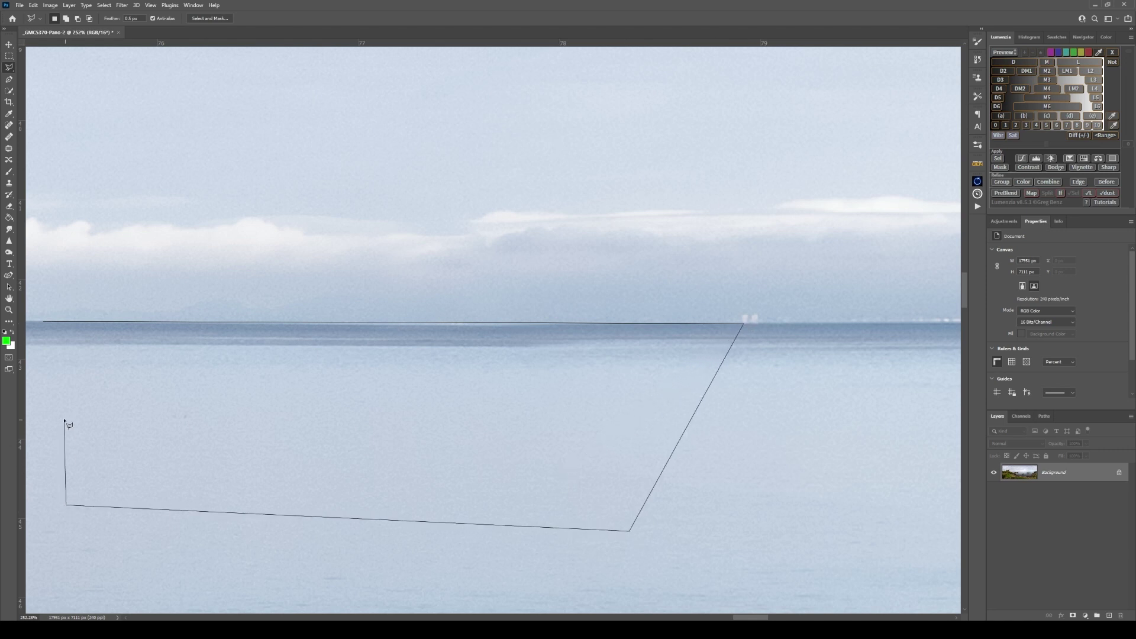
pyautogui.click(44, 323)
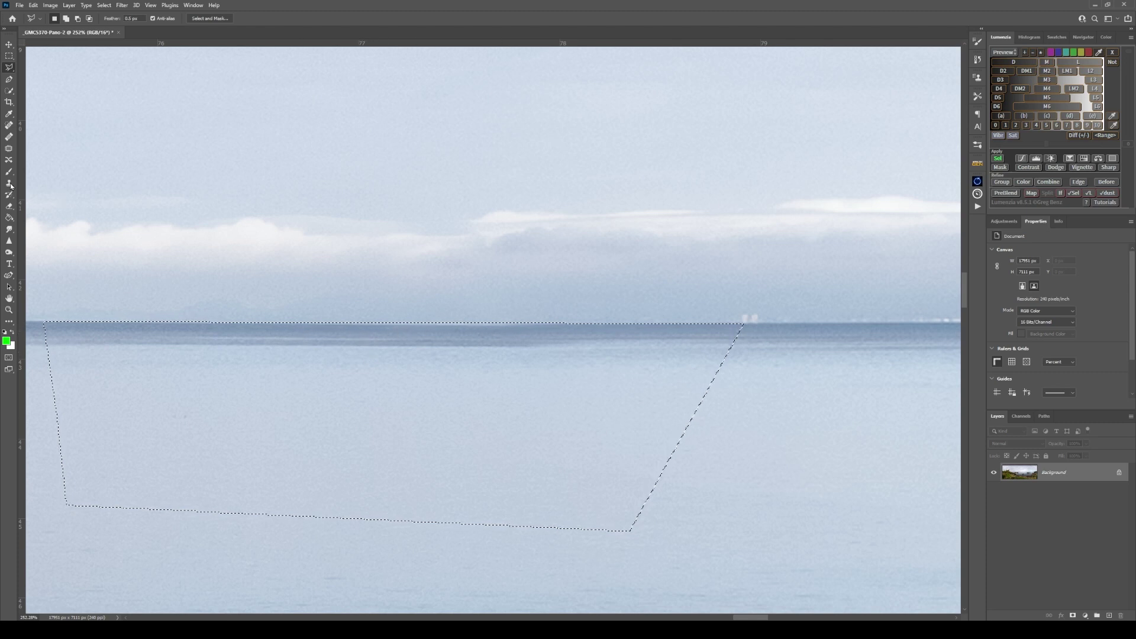
# Switch to Clone Stamp and zoom in closely on the horizon inside the selection
pyautogui.press('s')
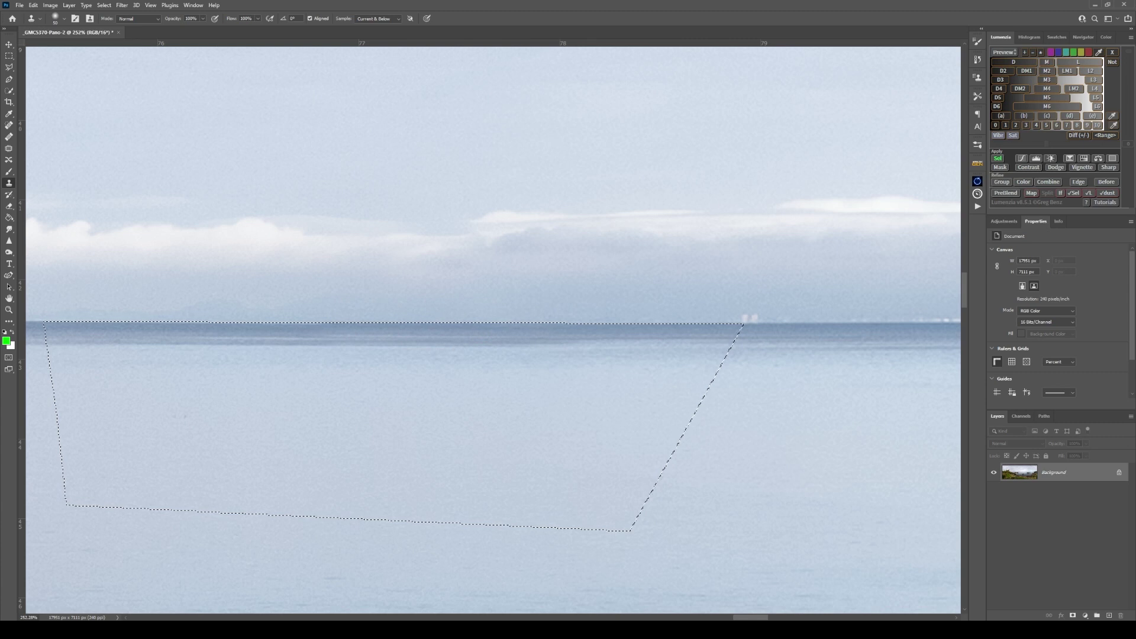
pyautogui.hotkey('ctrl', '-')
pyautogui.hotkey('ctrl', '-')
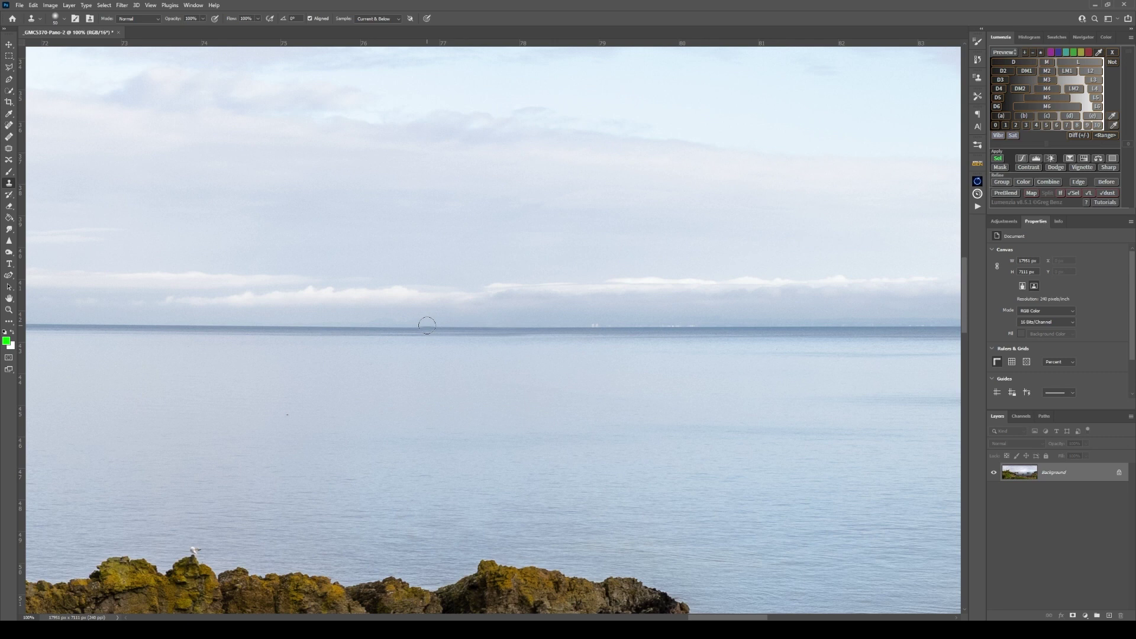
pyautogui.press('z')
pyautogui.moveTo(420, 323)
pyautogui.mouseDown()
pyautogui.moveTo(478, 331)
pyautogui.moveTo(458, 330)
pyautogui.mouseUp()
# Outline the sea under the central horizon, then sample clean sea with Clone Stamp inside it
pyautogui.press('s')
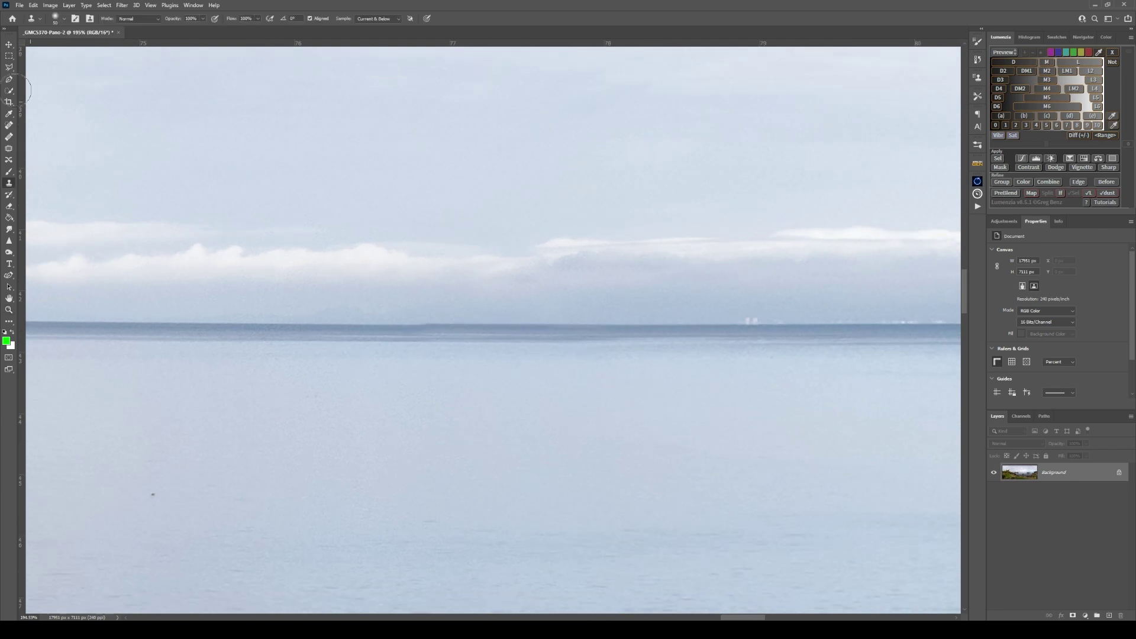
pyautogui.click(8, 69)
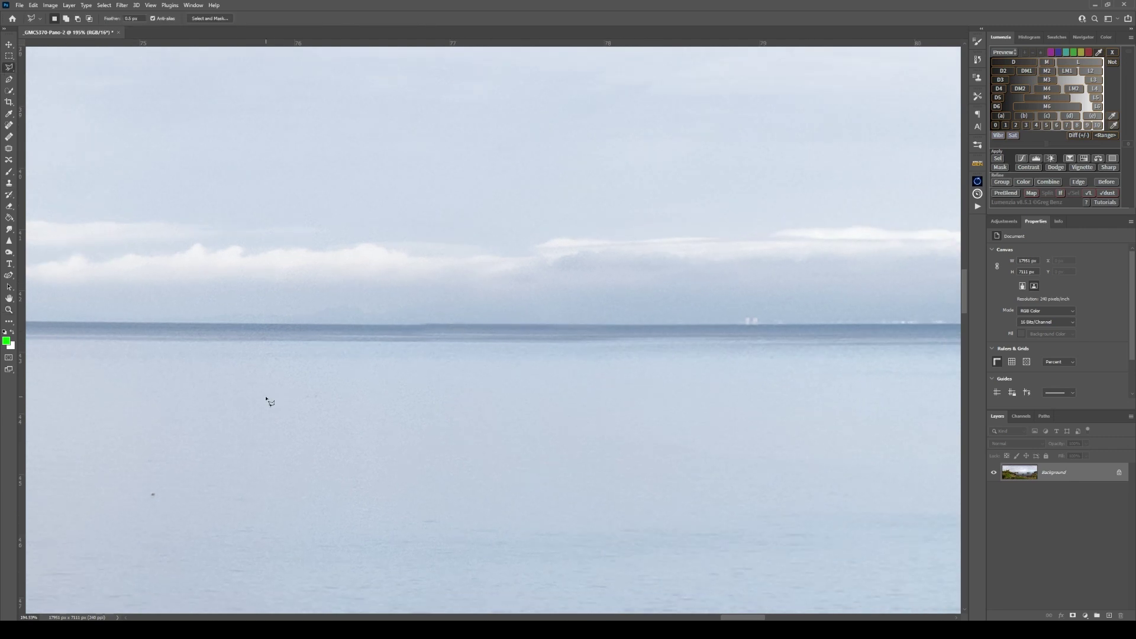
pyautogui.click(170, 324)
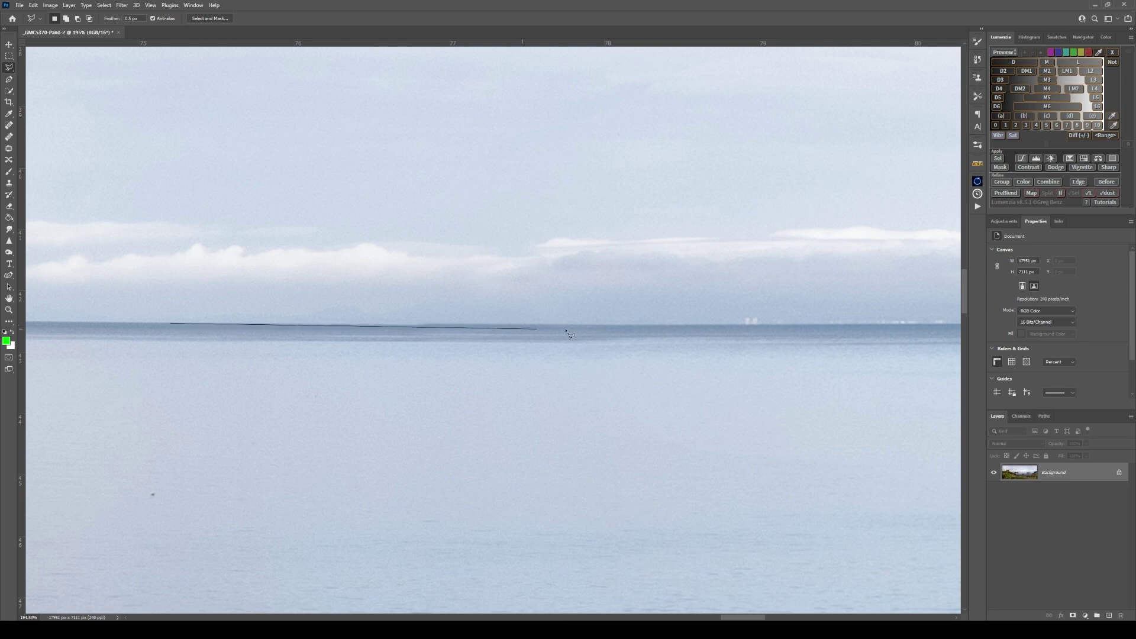
pyautogui.click(711, 324)
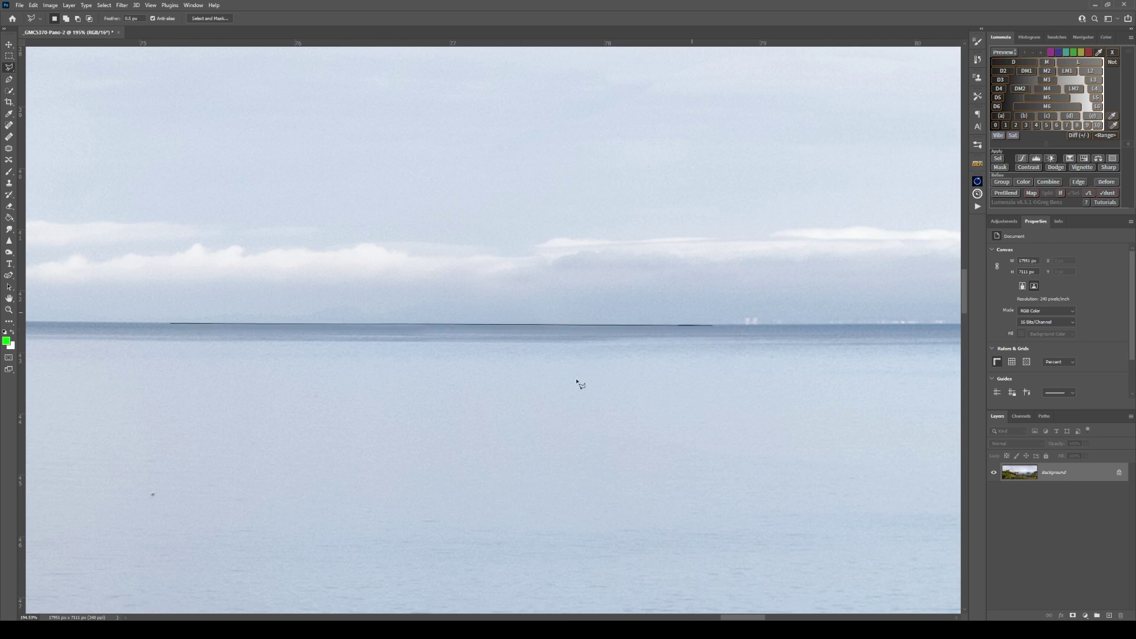
pyautogui.click(640, 453)
pyautogui.click(160, 485)
pyautogui.click(185, 354)
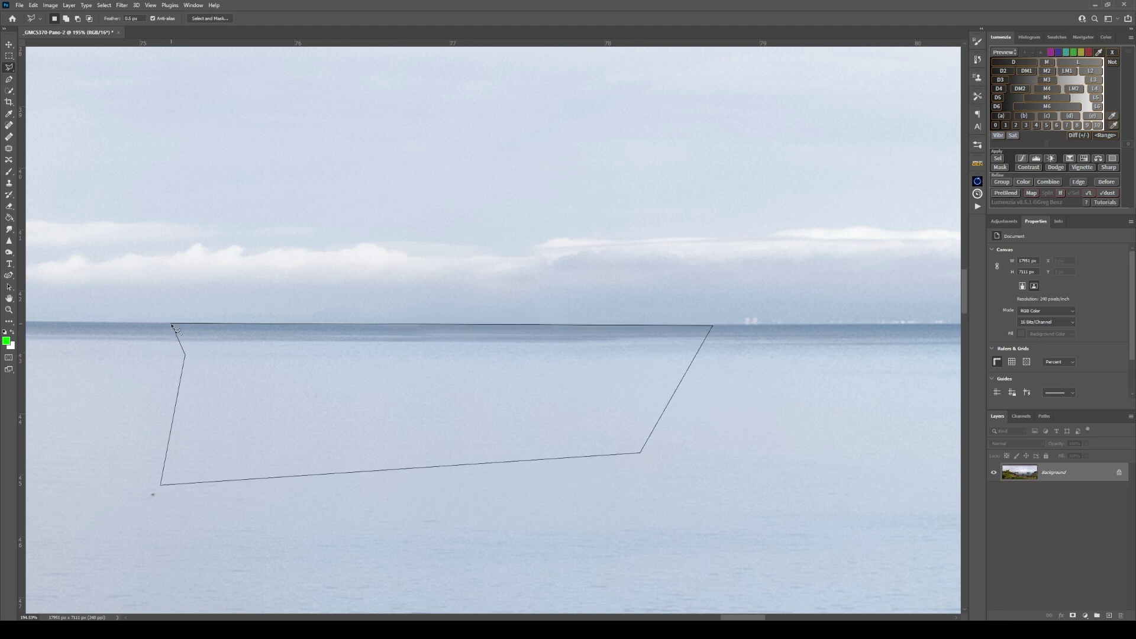
pyautogui.click(172, 324)
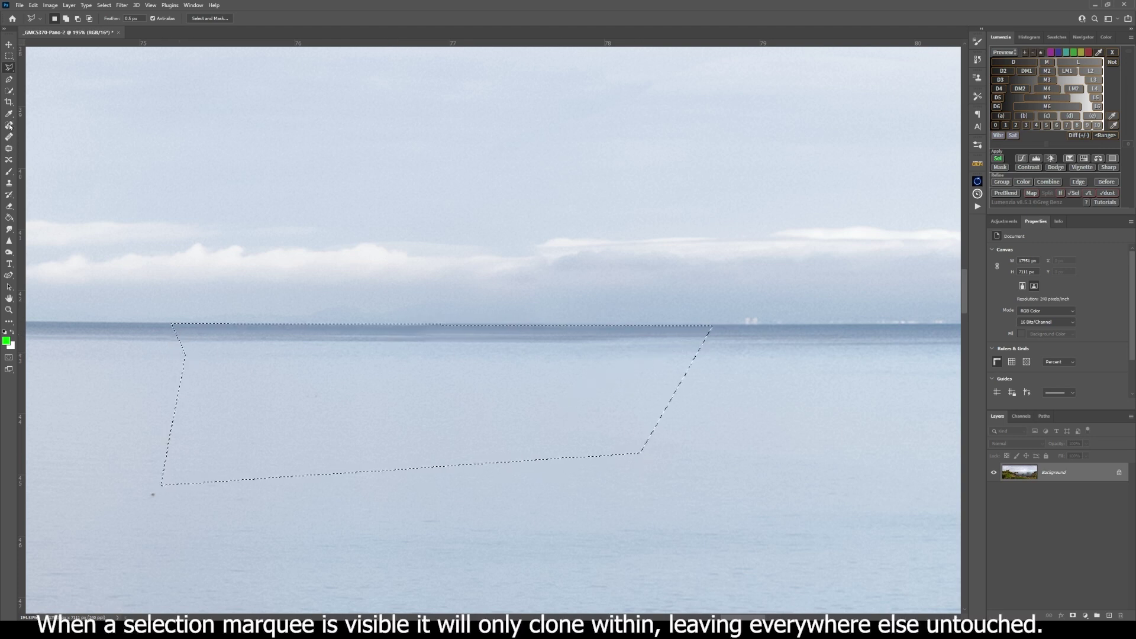
pyautogui.click(9, 183)
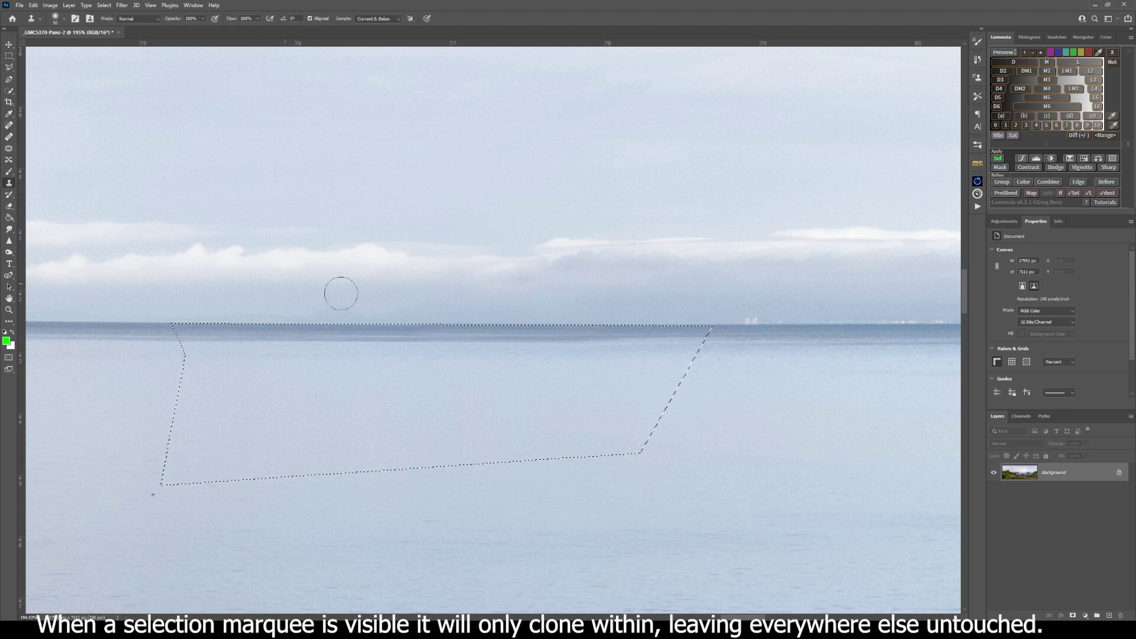
pyautogui.keyDown('alt'); pyautogui.click(323, 319); pyautogui.keyUp('alt')
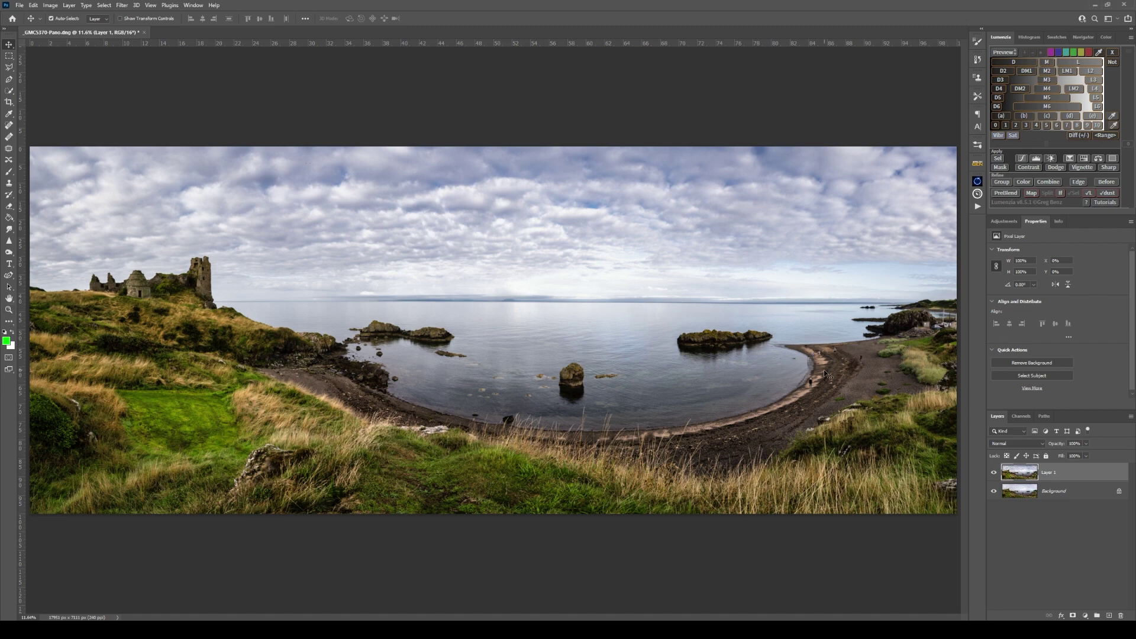
# Zoom in on the beach and pan to inspect its right end
pyautogui.click(9, 310)
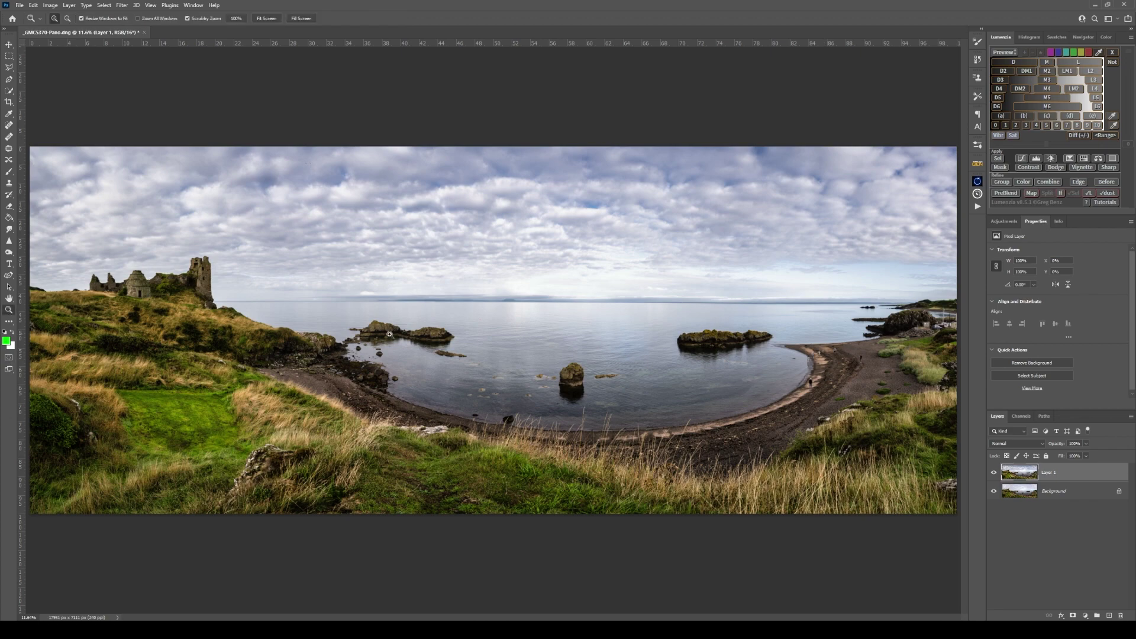
pyautogui.moveTo(822, 367); pyautogui.dragTo(855, 367)
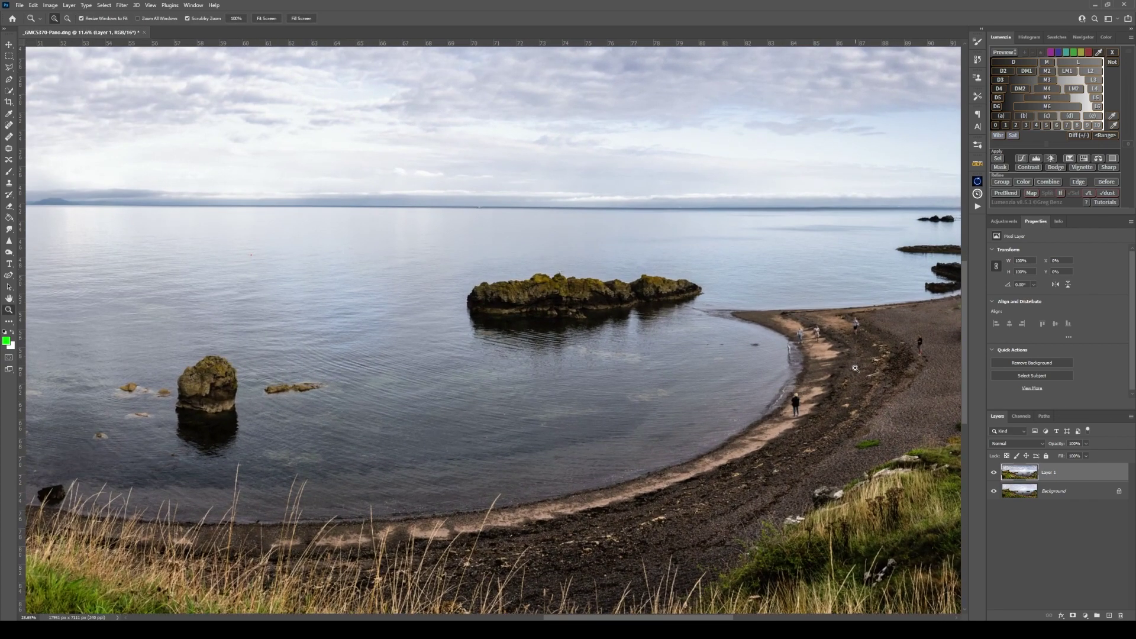
pyautogui.moveTo(913, 278); pyautogui.dragTo(552, 355)
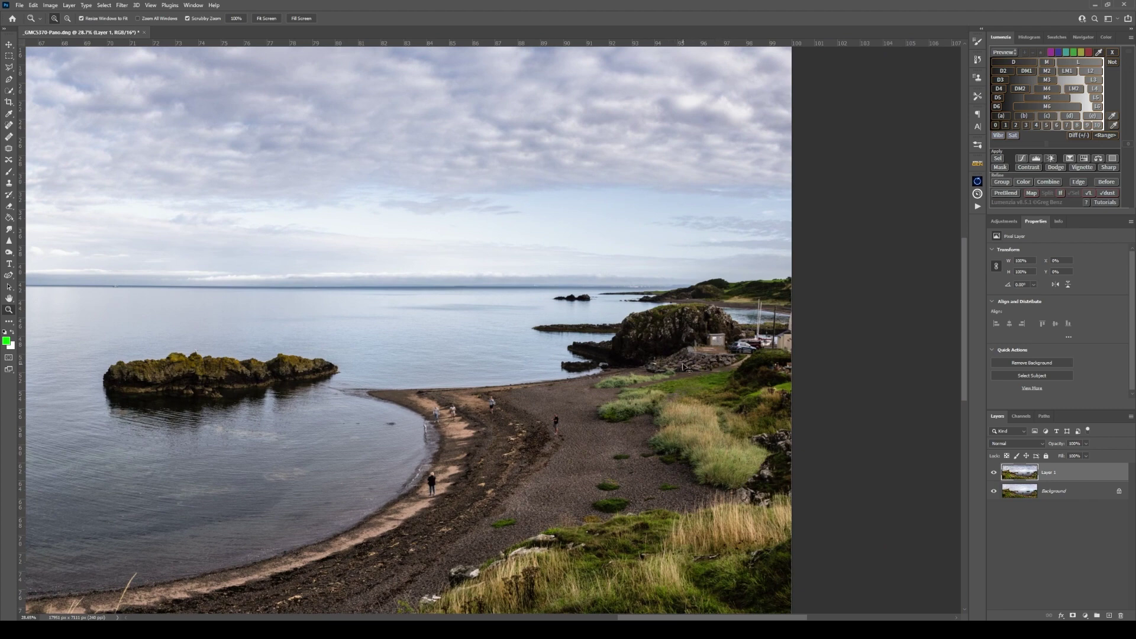
# Fit the panorama on screen, add a vertical guide near the left edge, then select Clone Stamp
pyautogui.hotkey('ctrl', '0')
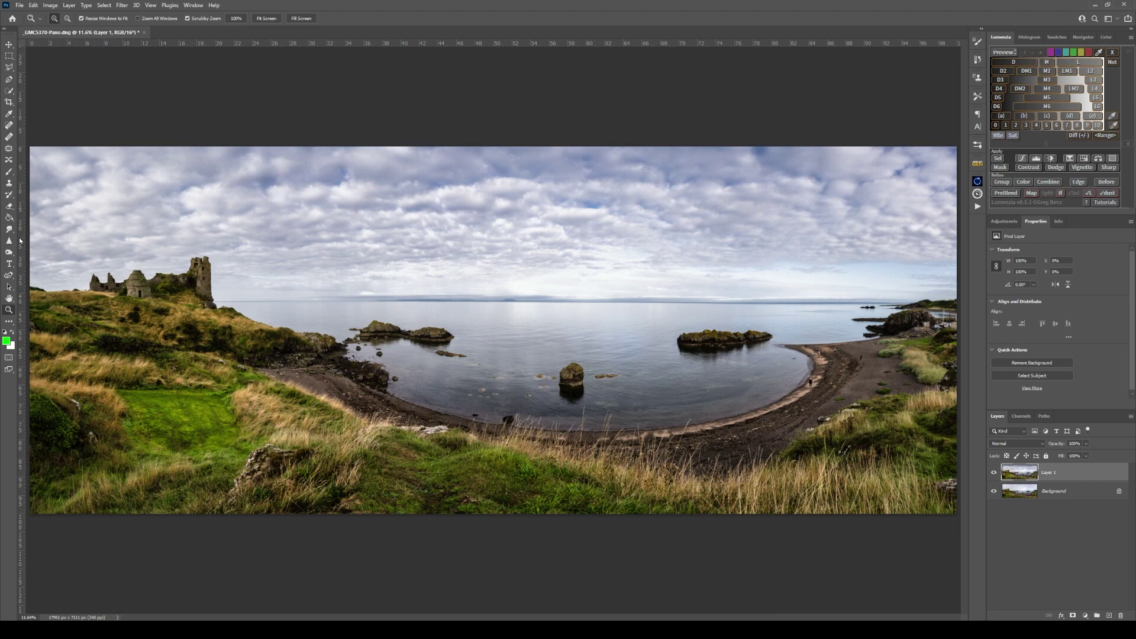
pyautogui.moveTo(22, 240); pyautogui.dragTo(927, 300)
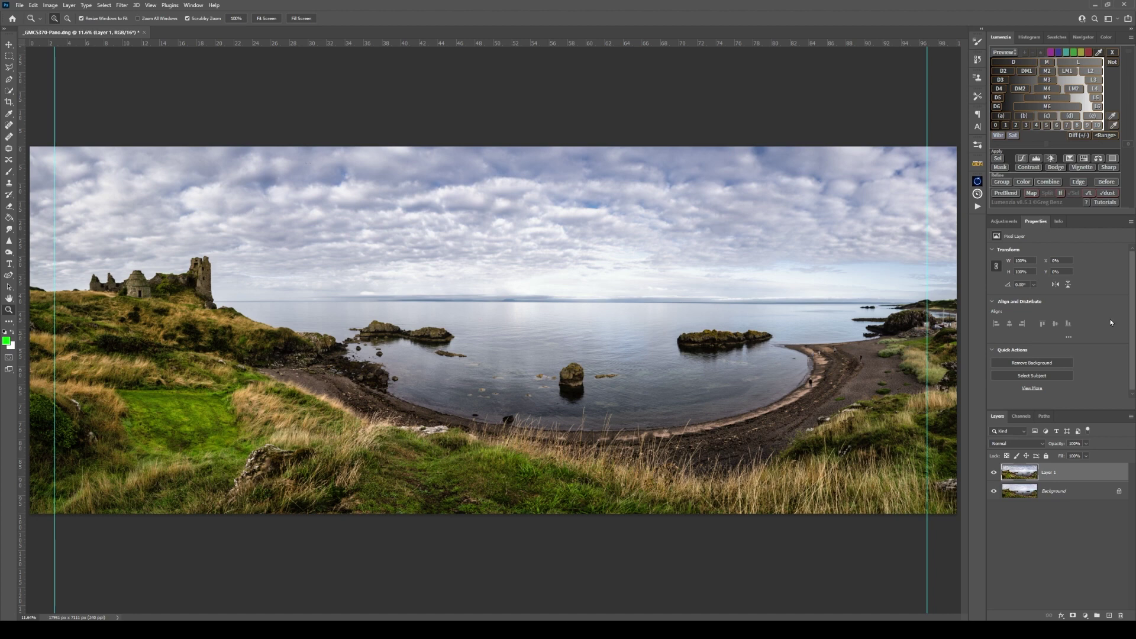
pyautogui.scroll(10, 815, 383)
pyautogui.press('s')
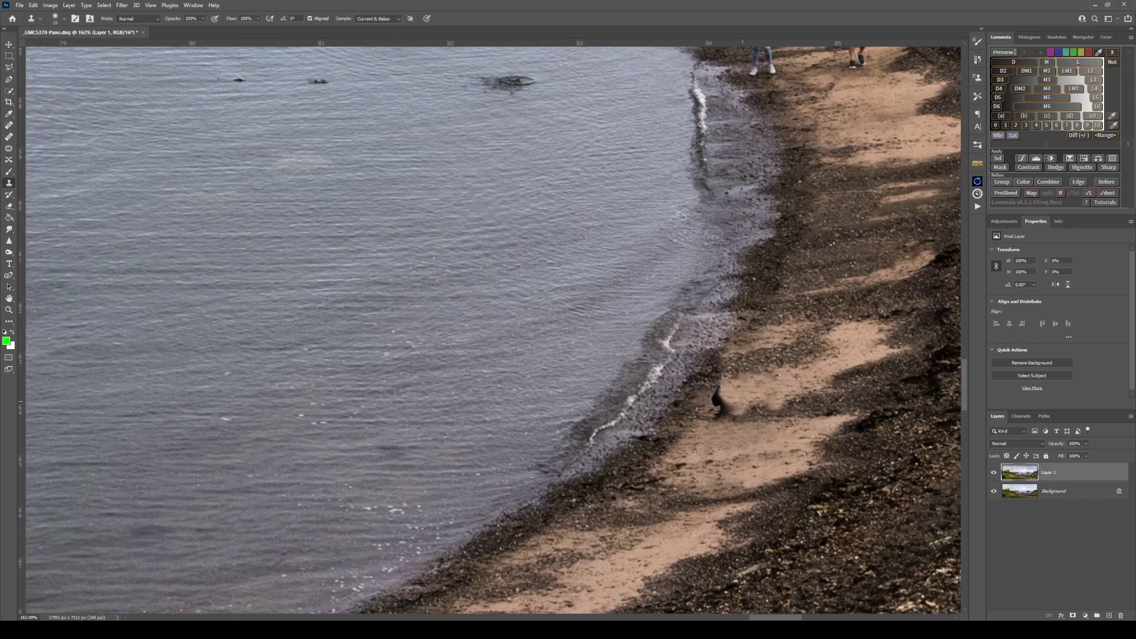